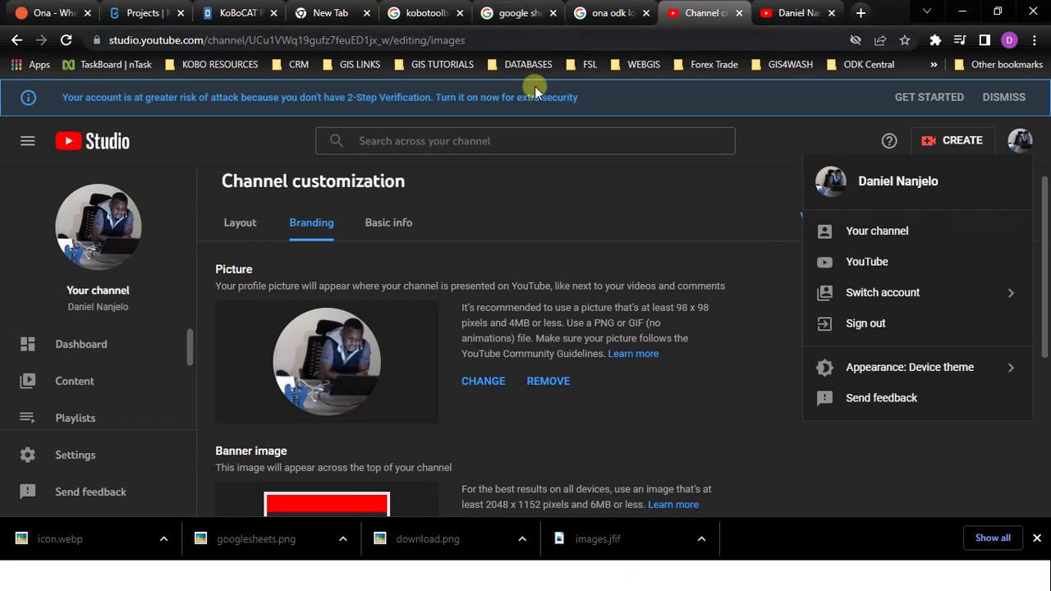
Switch to the KoBoToolbox projects list and dismiss the browser's downloads bar
left_click(138, 11)
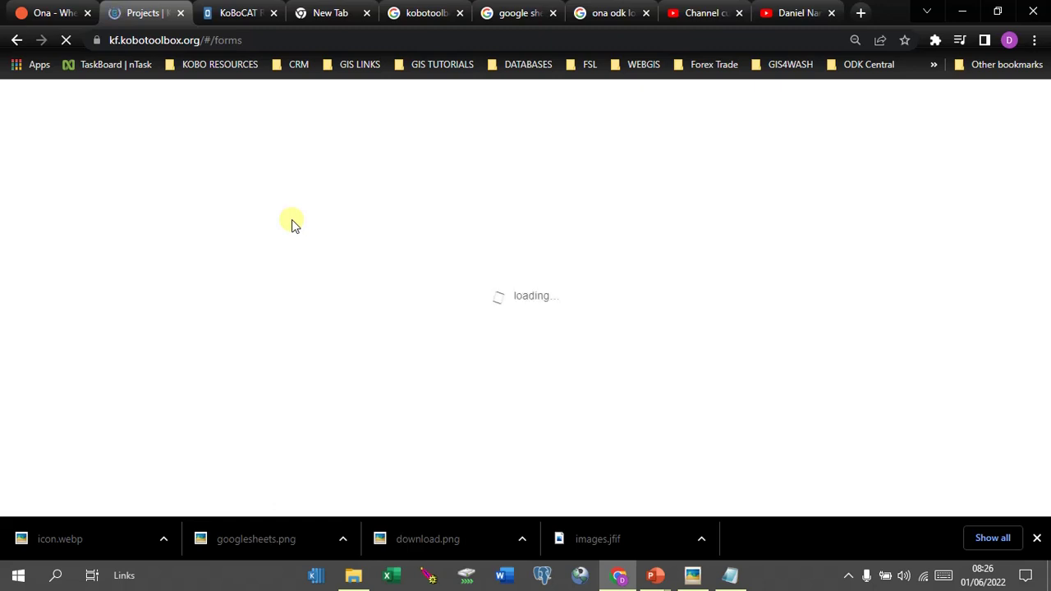
left_click(1037, 538)
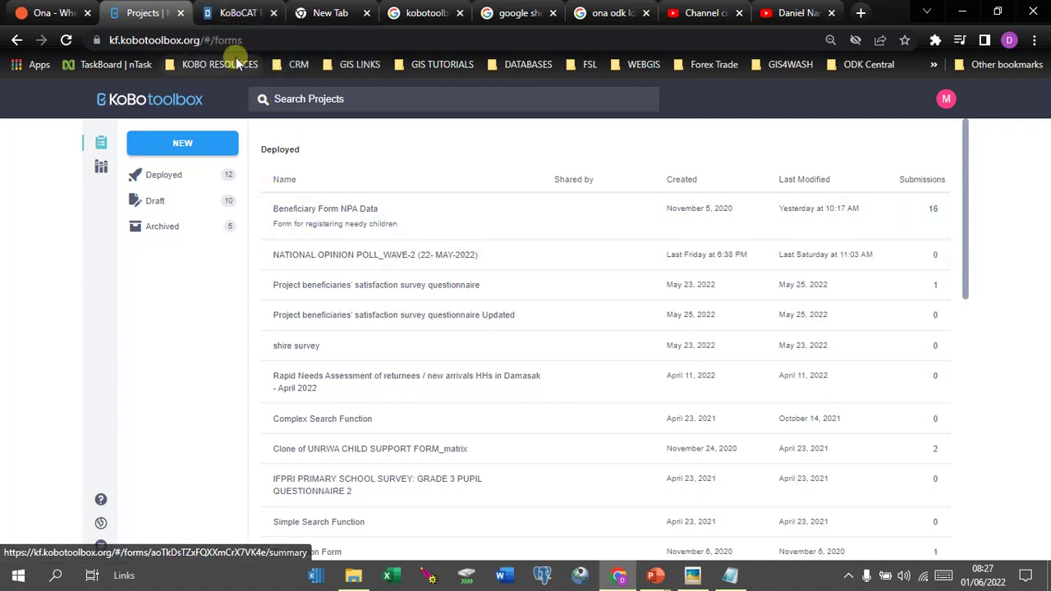
left_click(230, 17)
left_click(276, 40)
key("ctrl+c")
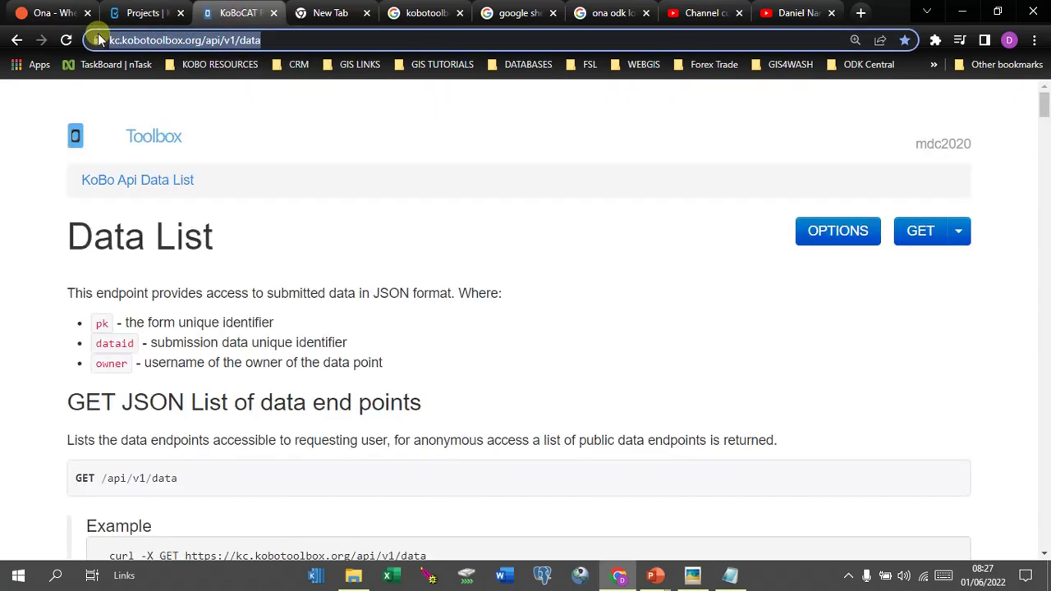
left_click(727, 578)
key("ctrl+v")
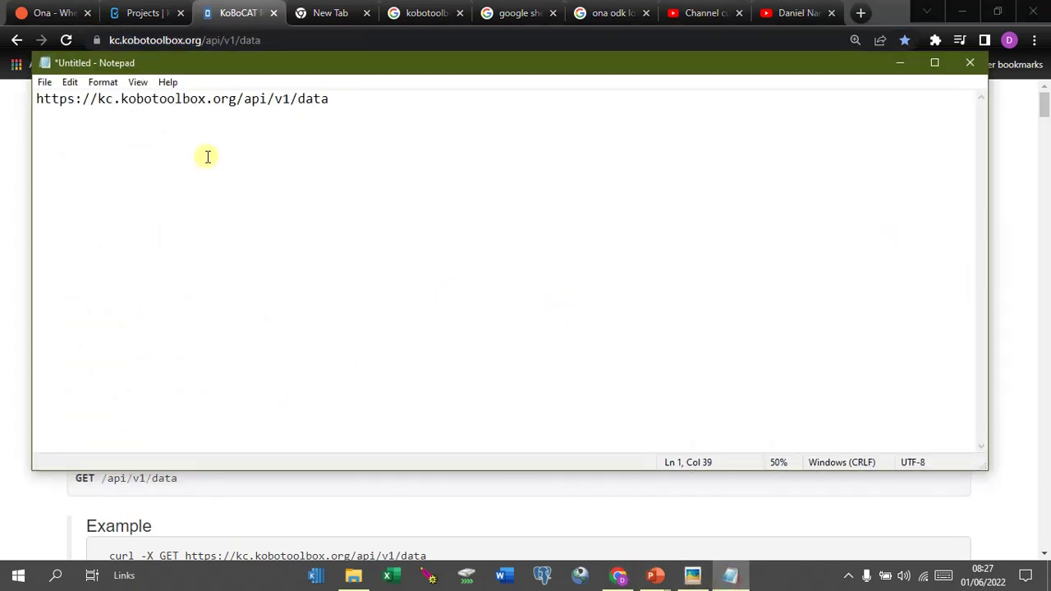
left_click_drag(322, 65, 371, 162)
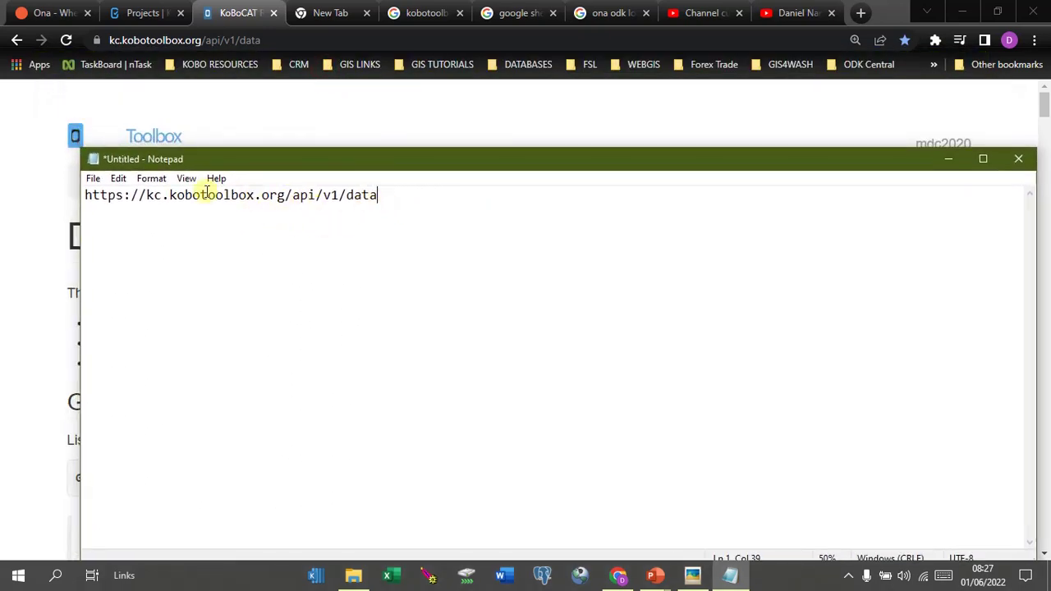
left_click_drag(87, 192, 383, 197)
Examine the API Data List page down to the JSON response with each form's id, title and url
left_click(450, 40)
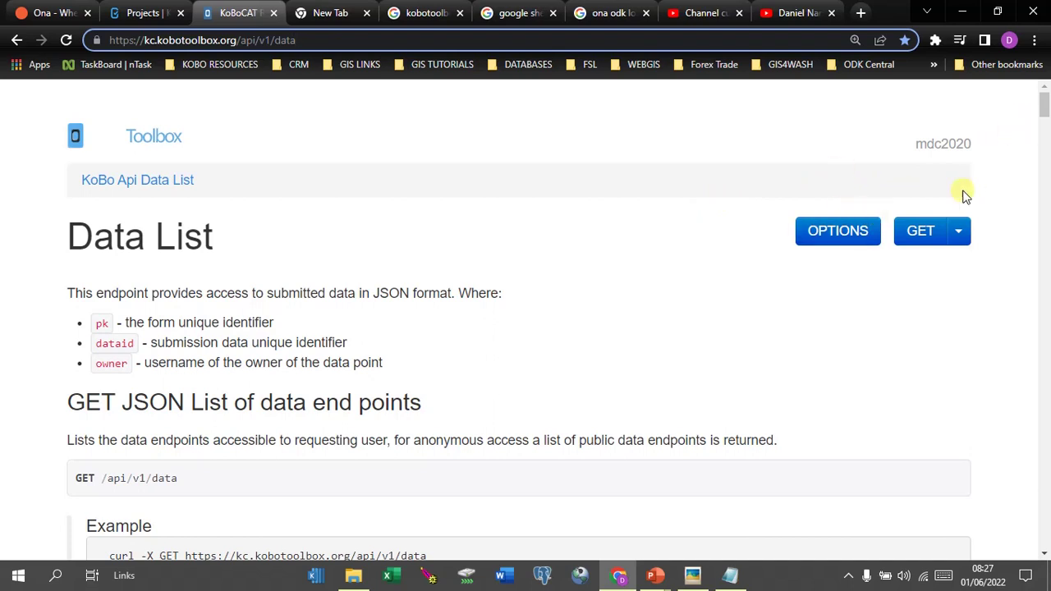
left_click_drag(1041, 114, 1046, 146)
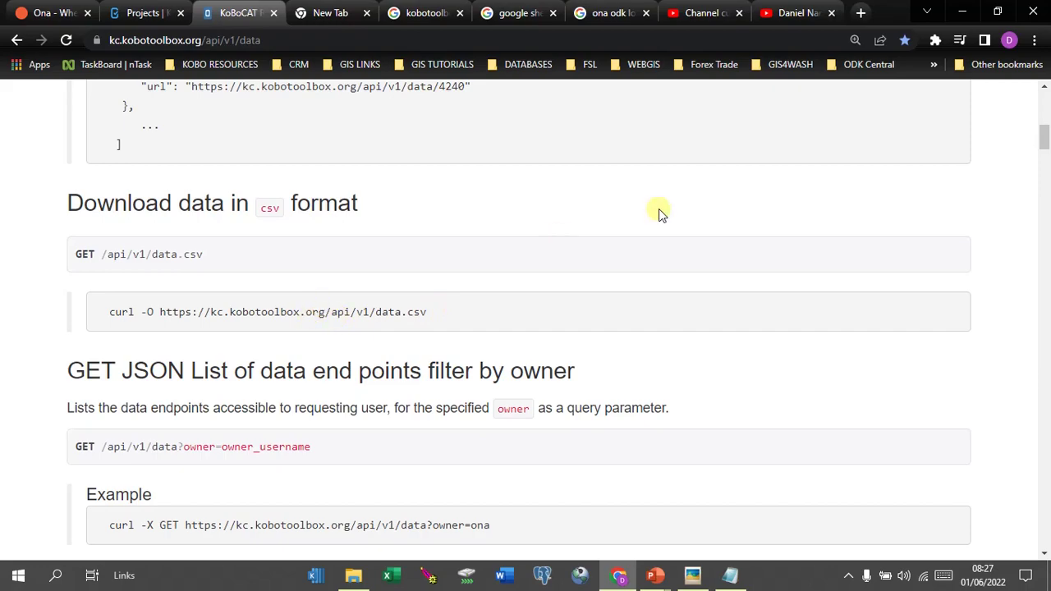
left_click_drag(1039, 140, 1046, 440)
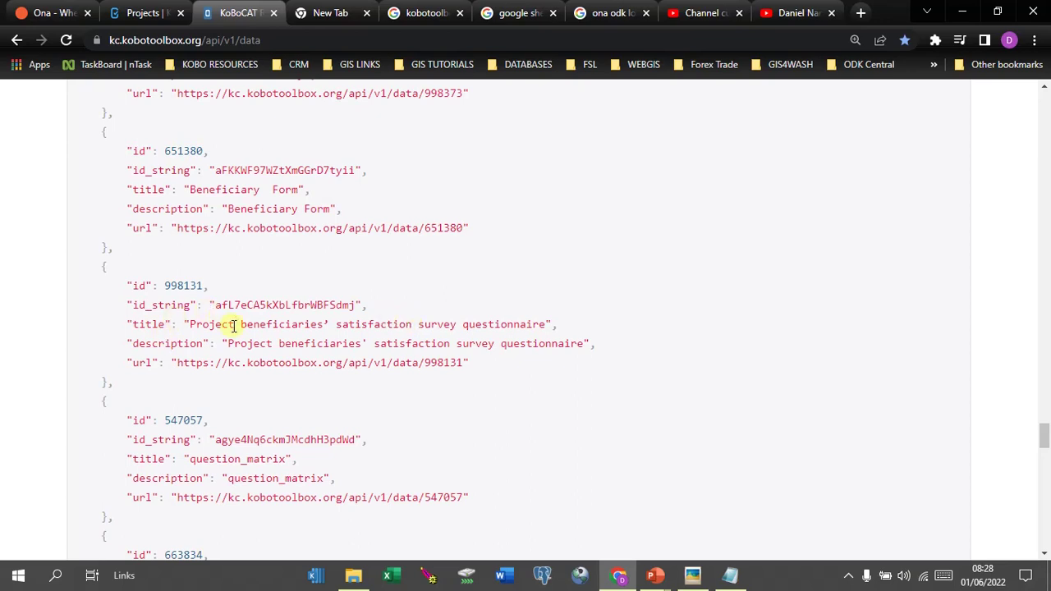
left_click(1045, 87)
left_click(1045, 87)
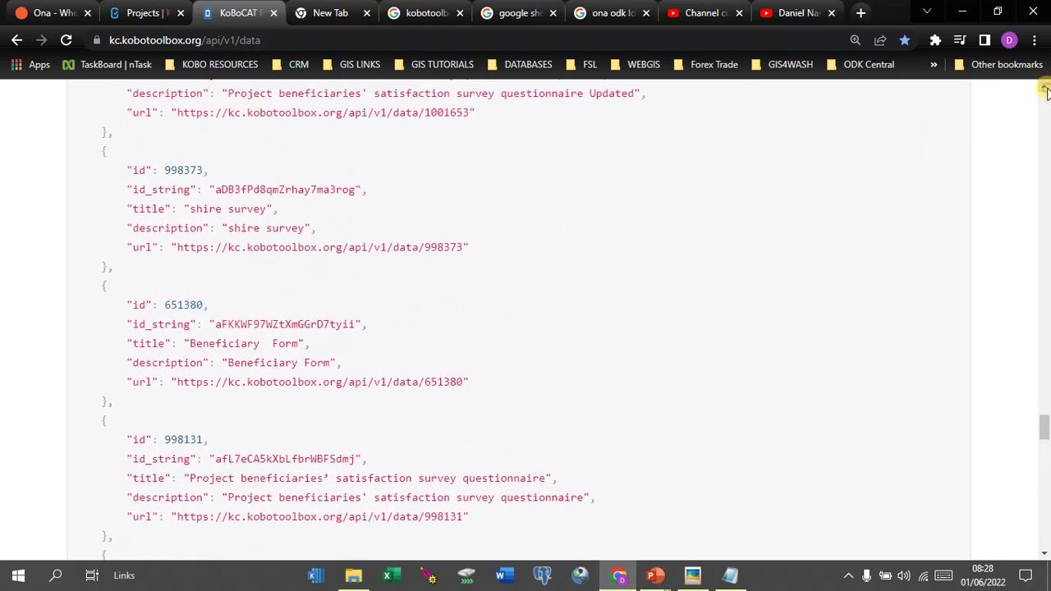
left_click(1045, 88)
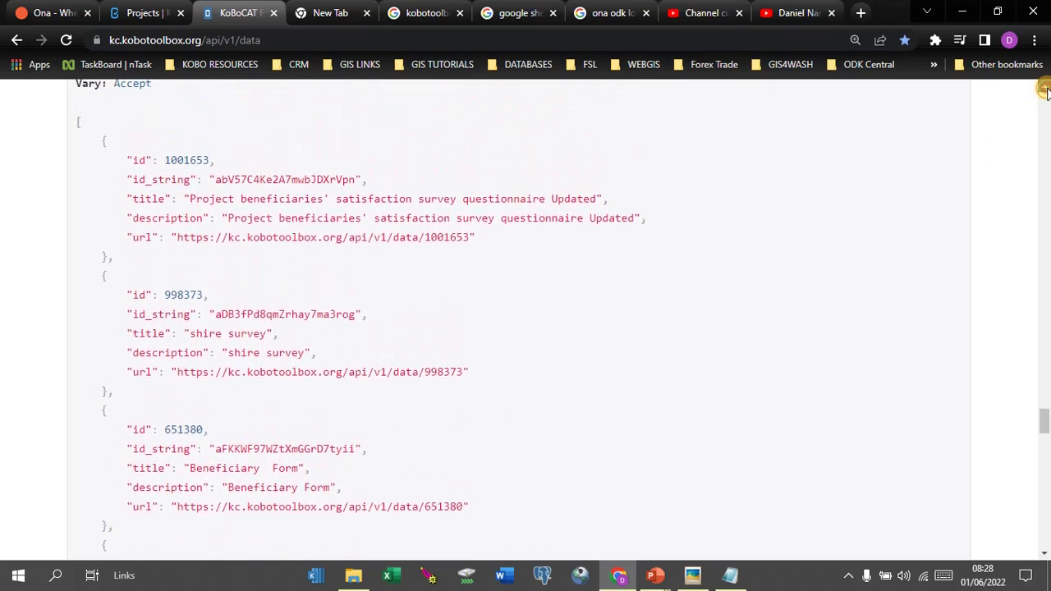
left_click(1044, 88)
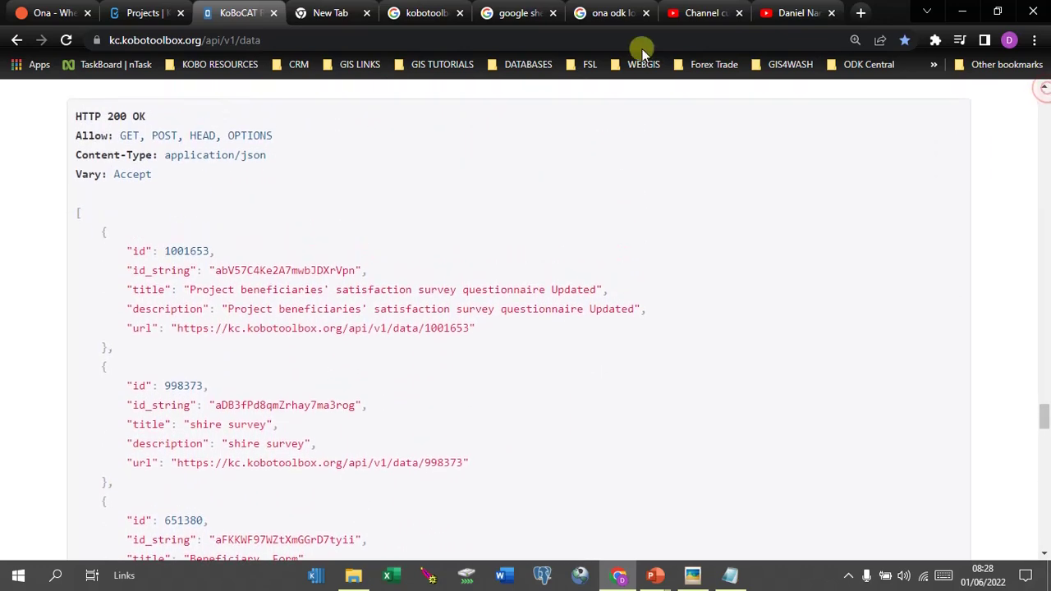
Open the Beneficiary Form NPA Data project and copy its form ID string from the page address
left_click(143, 12)
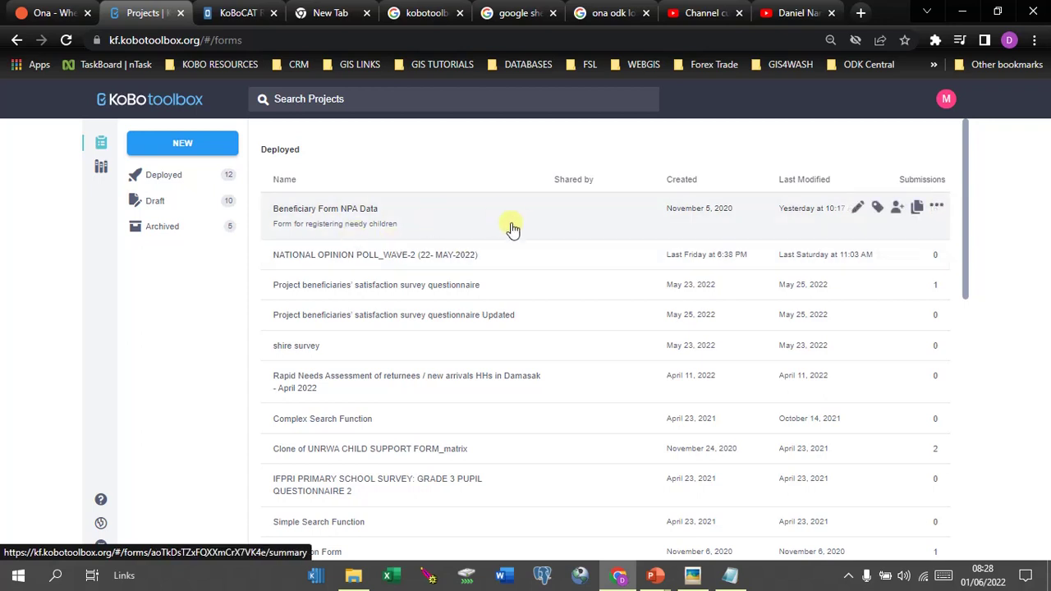
left_click(361, 210)
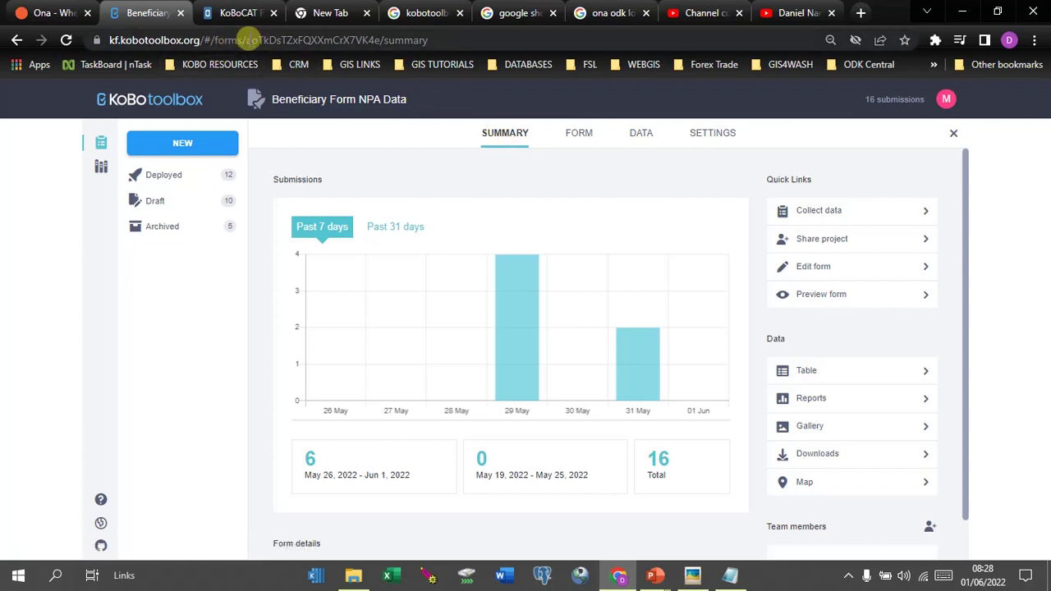
left_click_drag(246, 40, 377, 40)
key("ctrl+c")
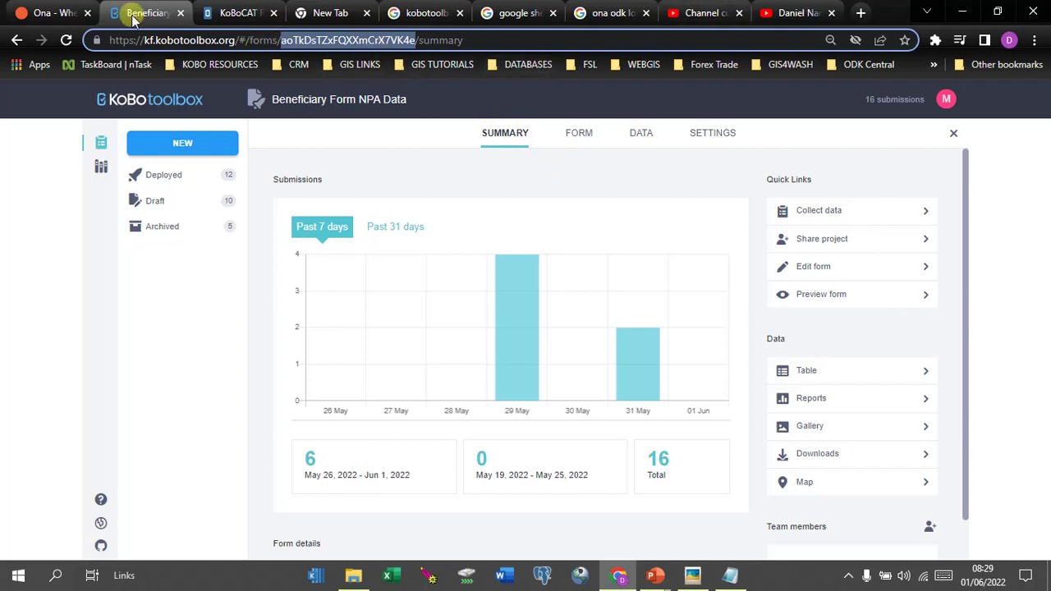
Search the KoBoCAT API Data List page for the copied form ID string
left_click(238, 16)
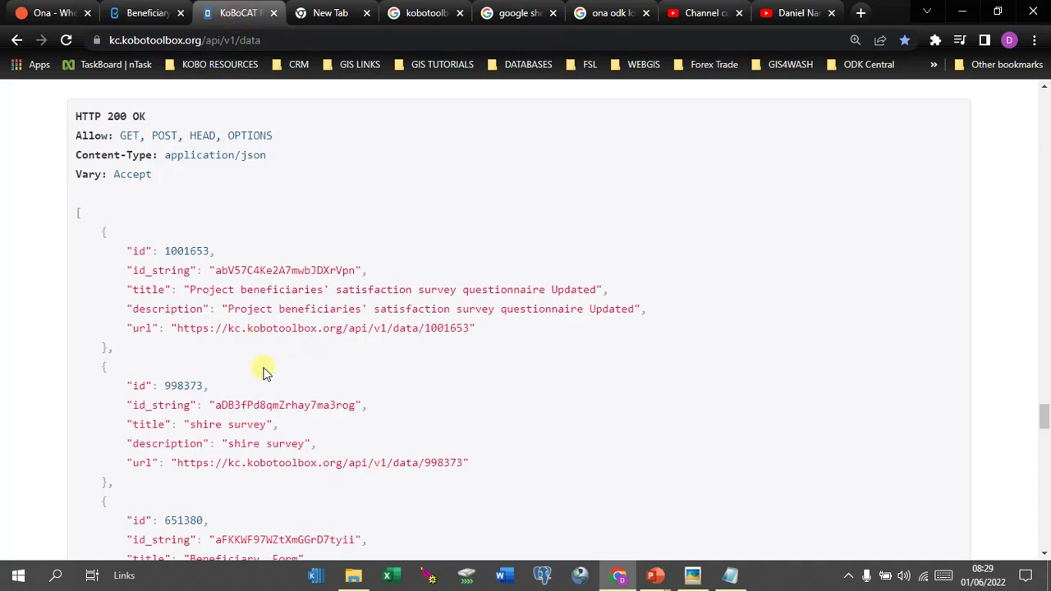
key("ctrl+f")
key("ctrl+v")
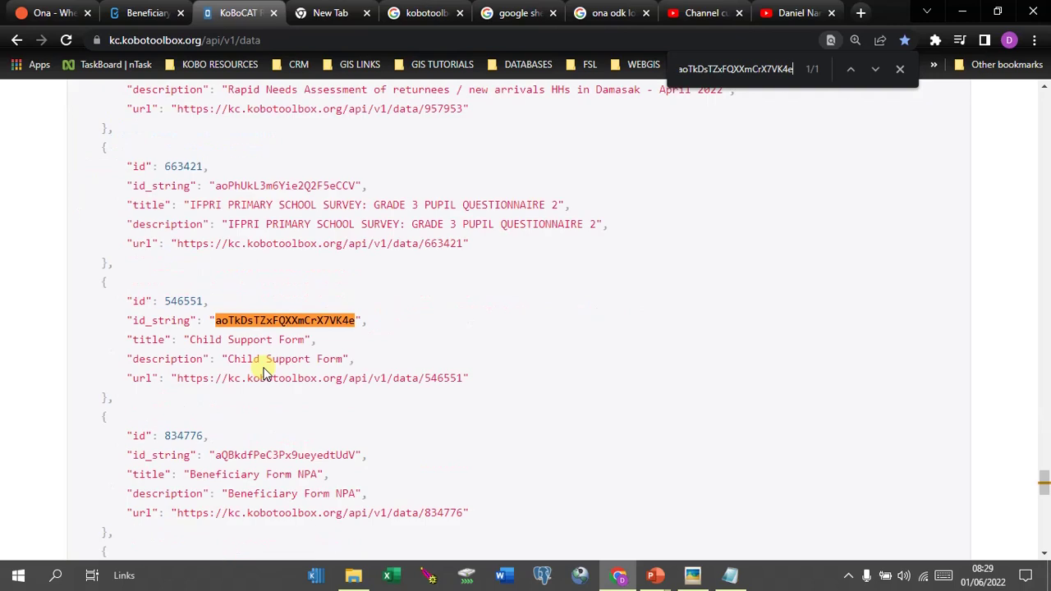
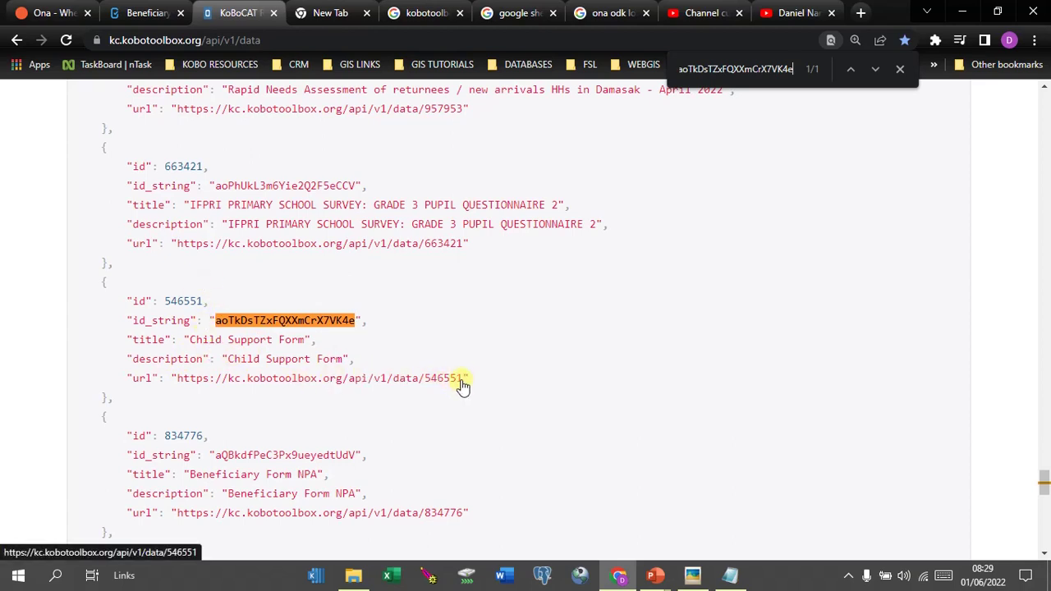
left_click_drag(464, 378, 178, 378)
key("ctrl+c")
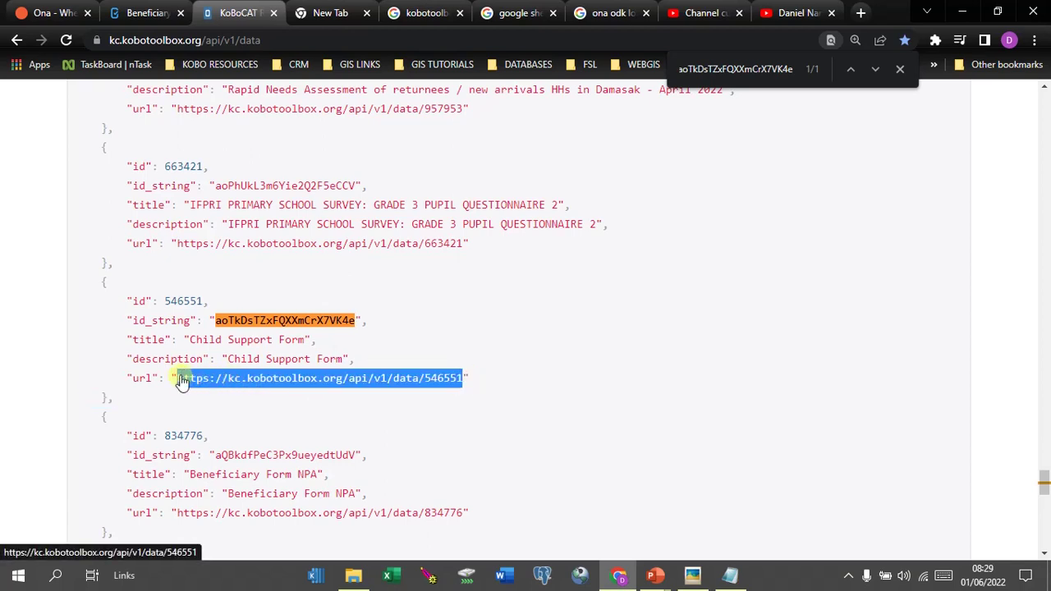
left_click(728, 575)
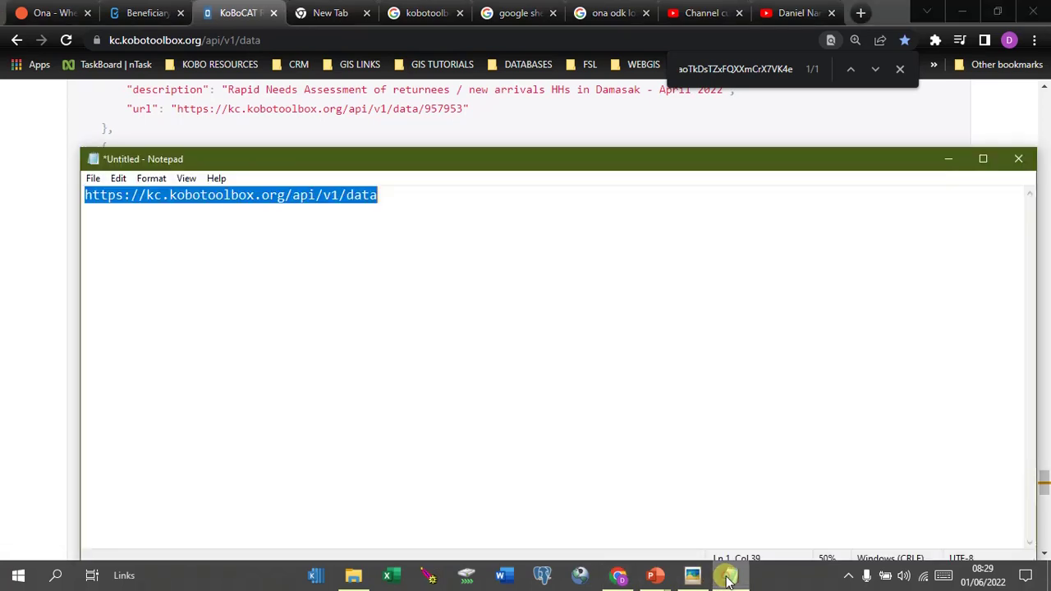
left_click(403, 211)
key("Return")
key("Return")
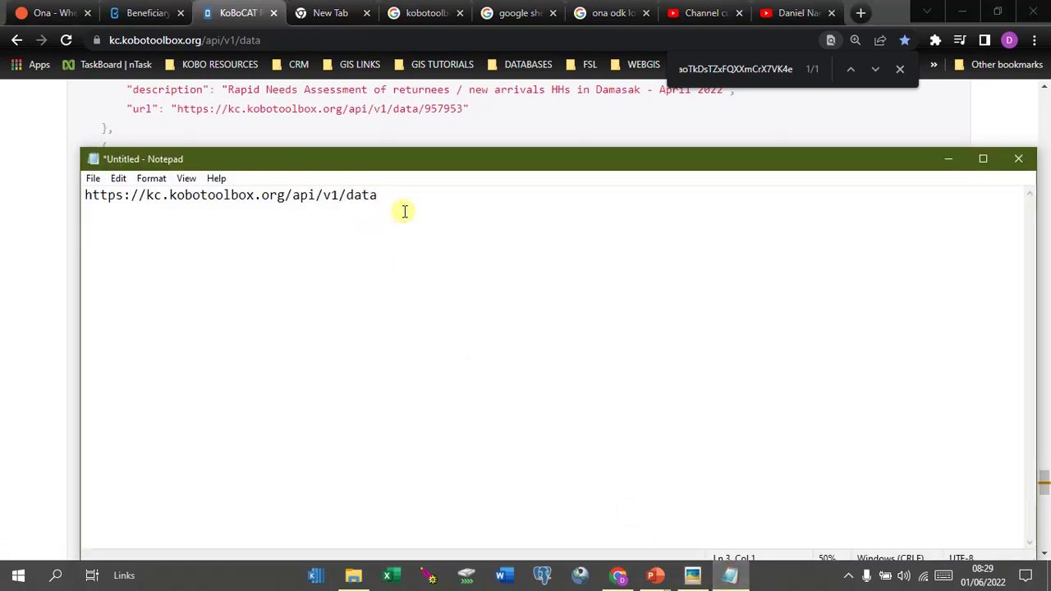
type("v")
key("BackSpace")
key("ctrl+v")
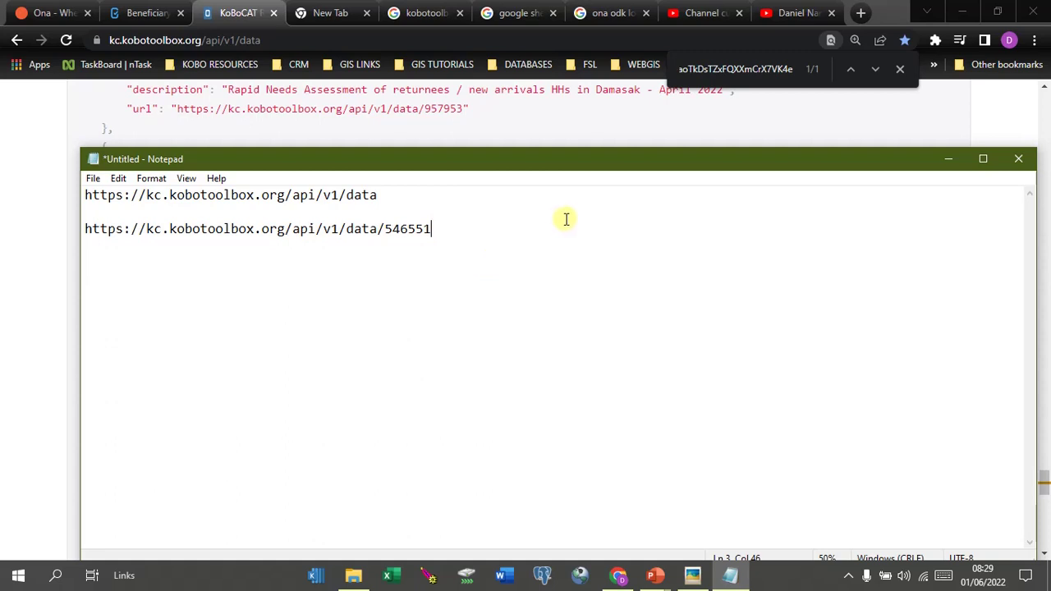
Try appending ?format=json to the 546551 data URL in Notepad, and then remove it
type("/")
key("BackSpace")
type("?format=json")
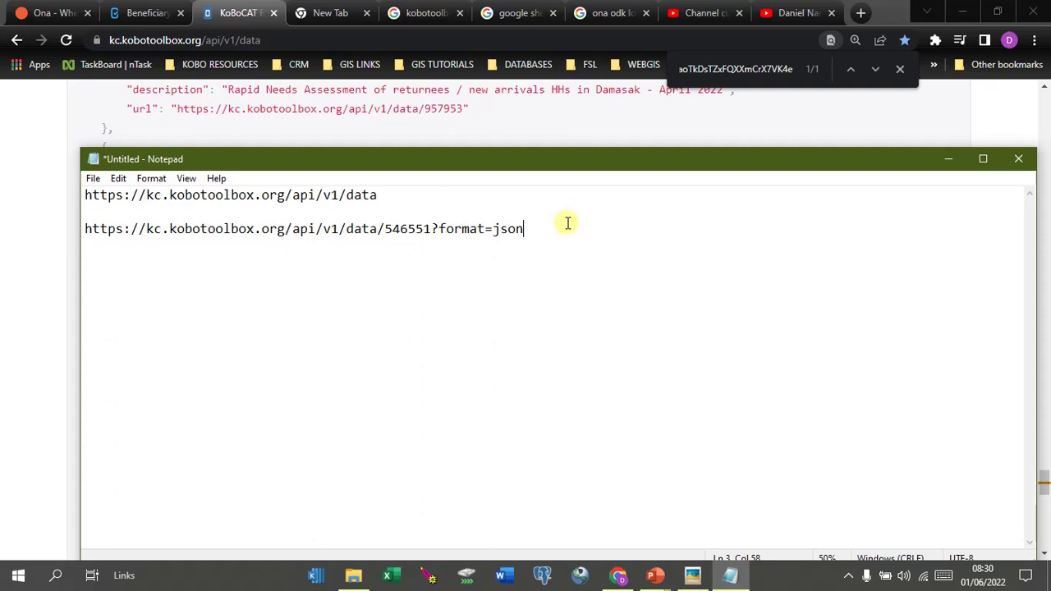
key("BackSpace")
key("BackSpace")
key("BackSpace")
key("BackSpace")
key("BackSpace")
key("BackSpace")
key("BackSpace")
key("BackSpace")
key("BackSpace")
key("BackSpace")
key("BackSpace")
key("BackSpace")
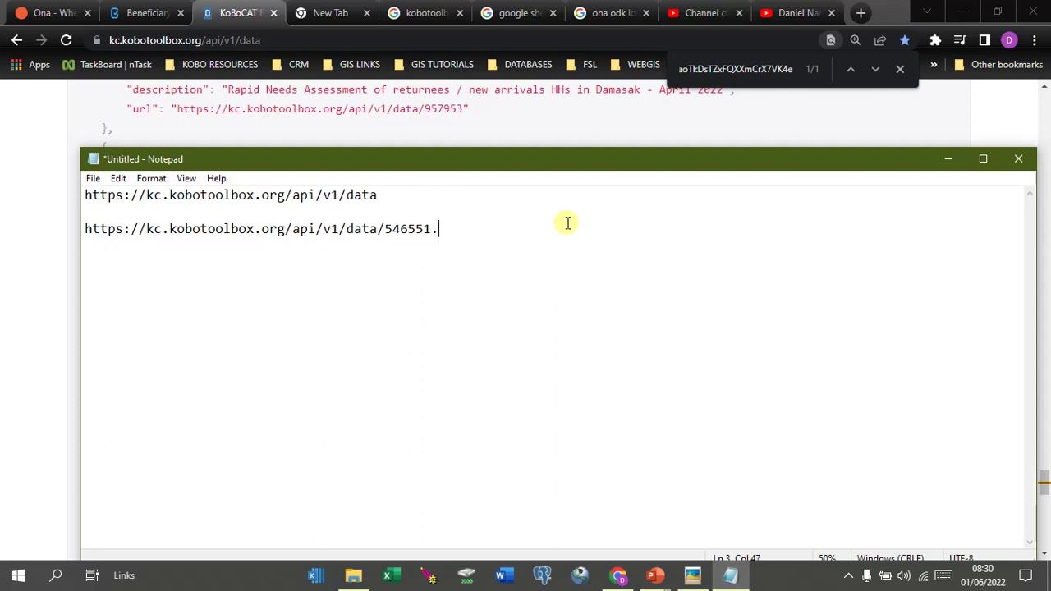
Try the .json and .csv extensions on the 546551 data URL, ending with .xls
type(".json")
key("BackSpace")
key("BackSpace")
key("BackSpace")
key("BackSpace")
type("csv")
key("BackSpace")
key("BackSpace")
key("BackSpace")
type("sld")
key("BackSpace")
key("BackSpace")
key("BackSpace")
type("xls")
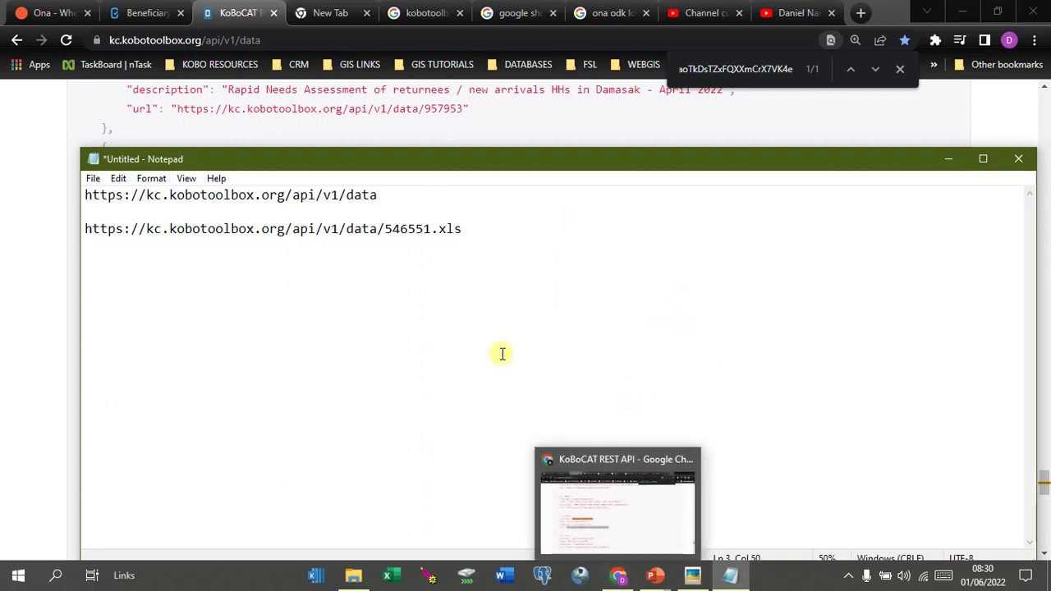
Close the page search on the API Data List page and view the formats offered for its GET request
left_click(235, 12)
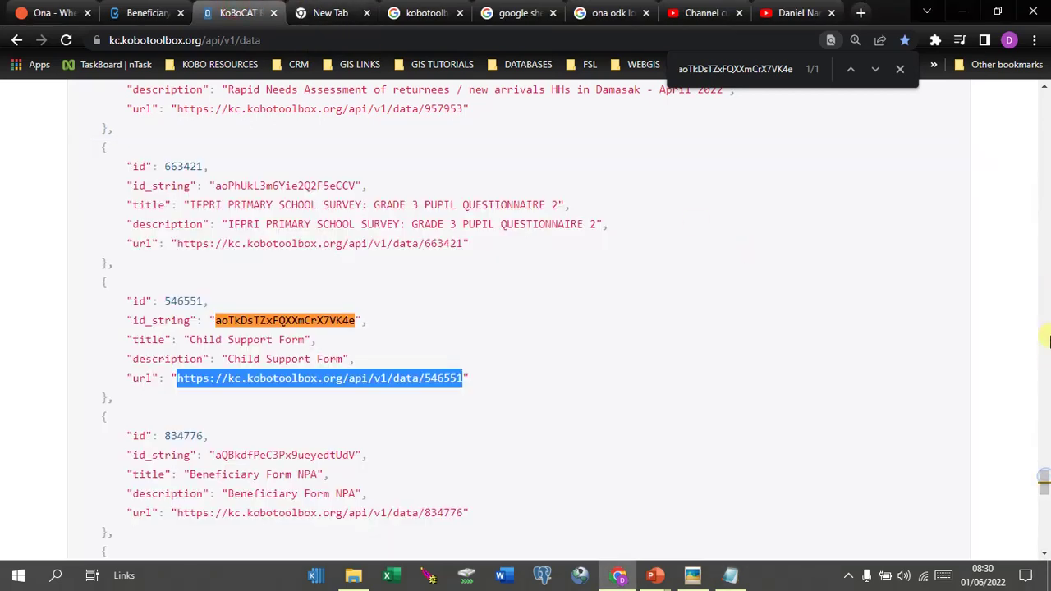
right_click(1037, 479)
left_click(902, 69)
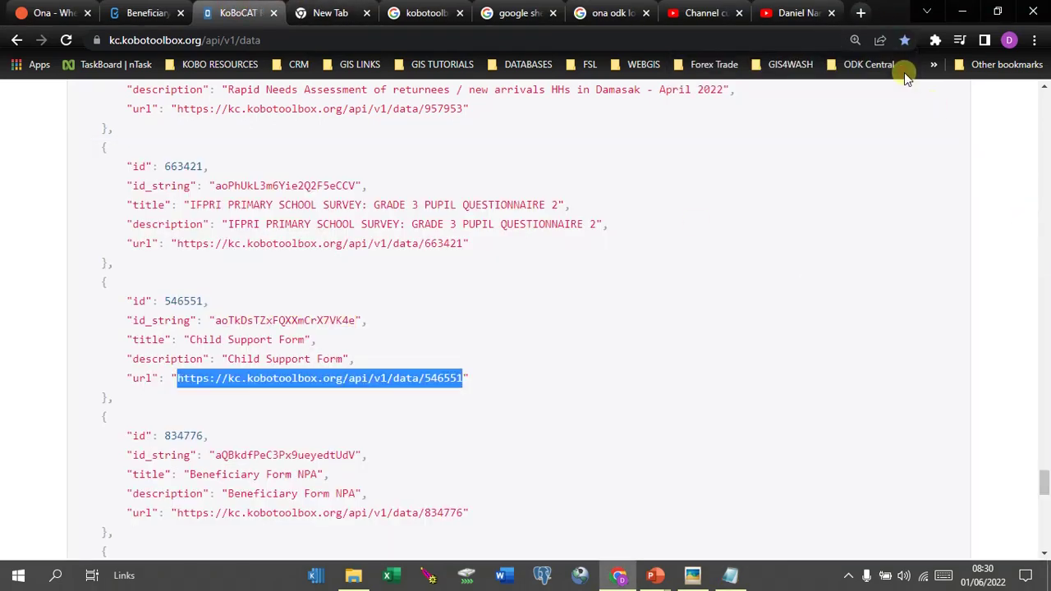
left_click_drag(1046, 473, 1046, 92)
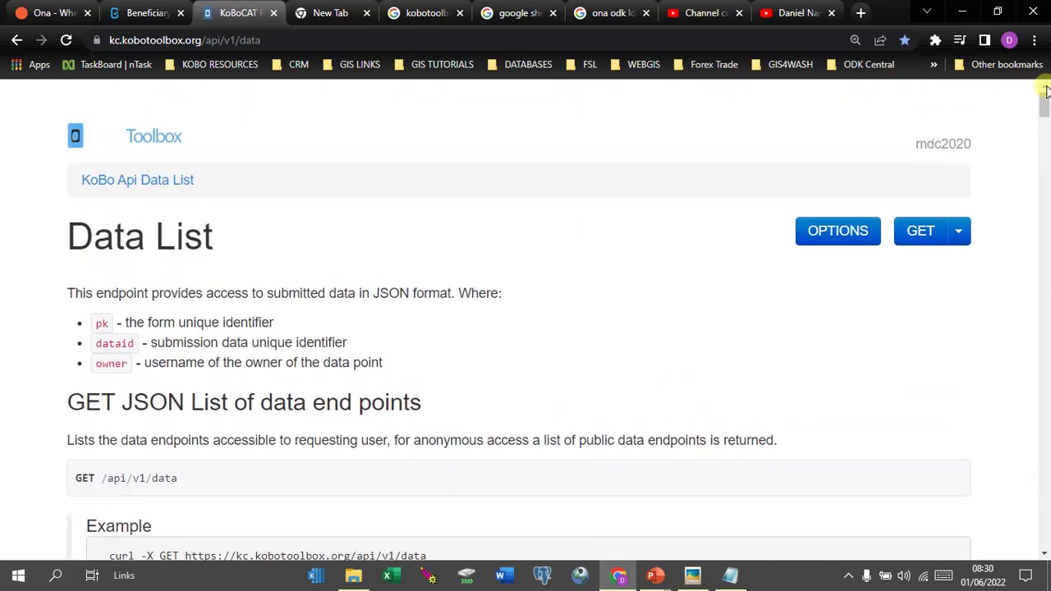
left_click(959, 231)
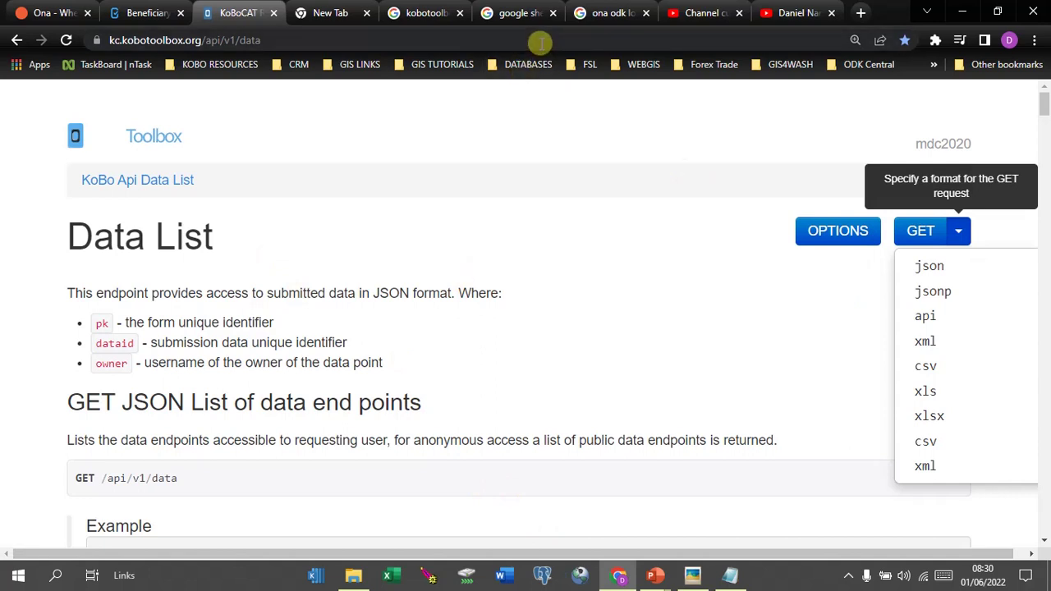
left_click(782, 112)
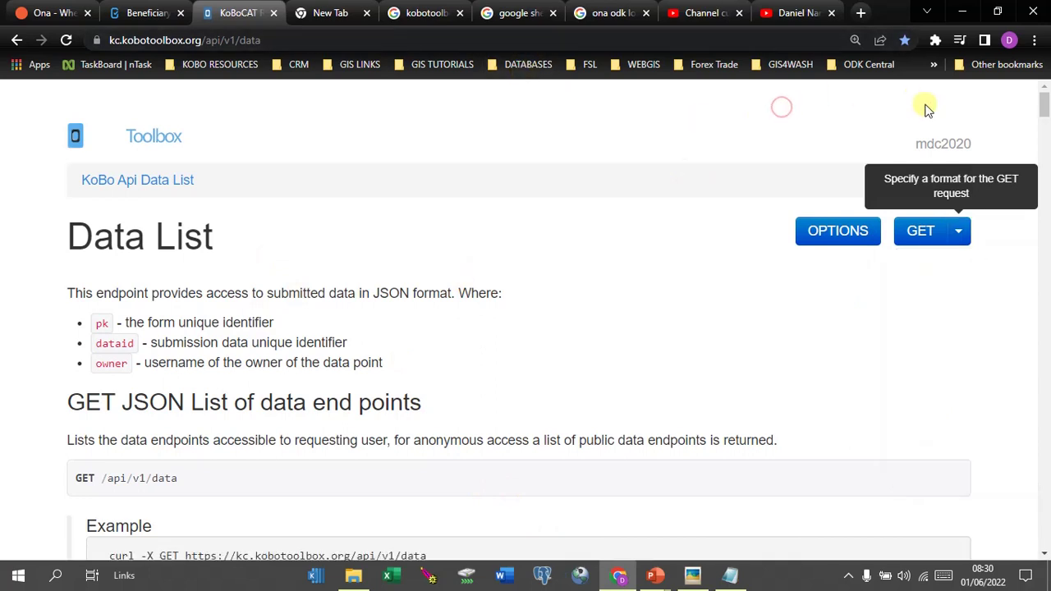
Open the Mixed Analytics API Connector for Google Sheets page in a new browser tab
left_click(860, 13)
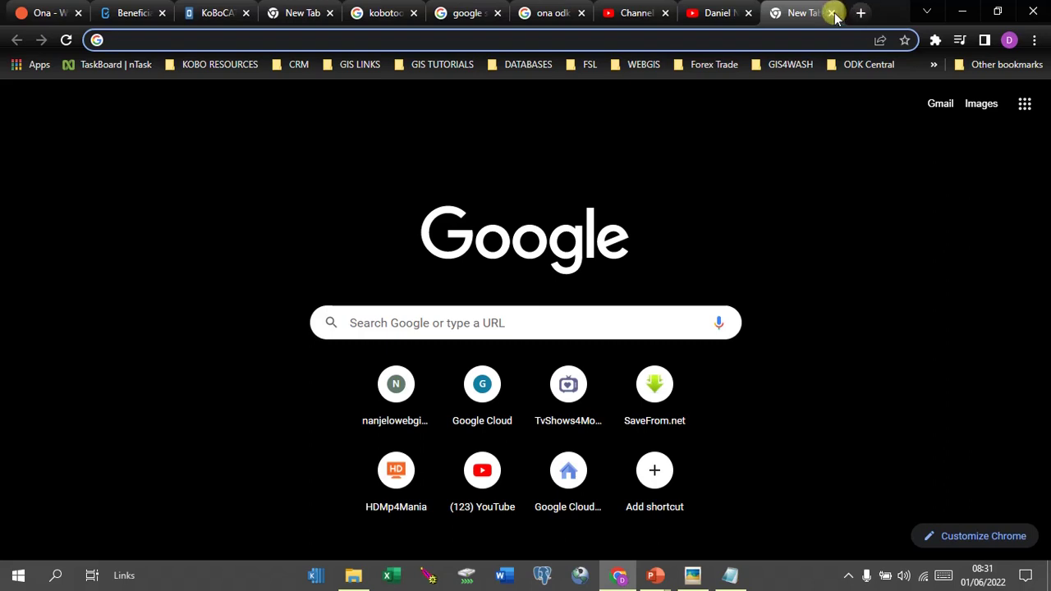
left_click(831, 13)
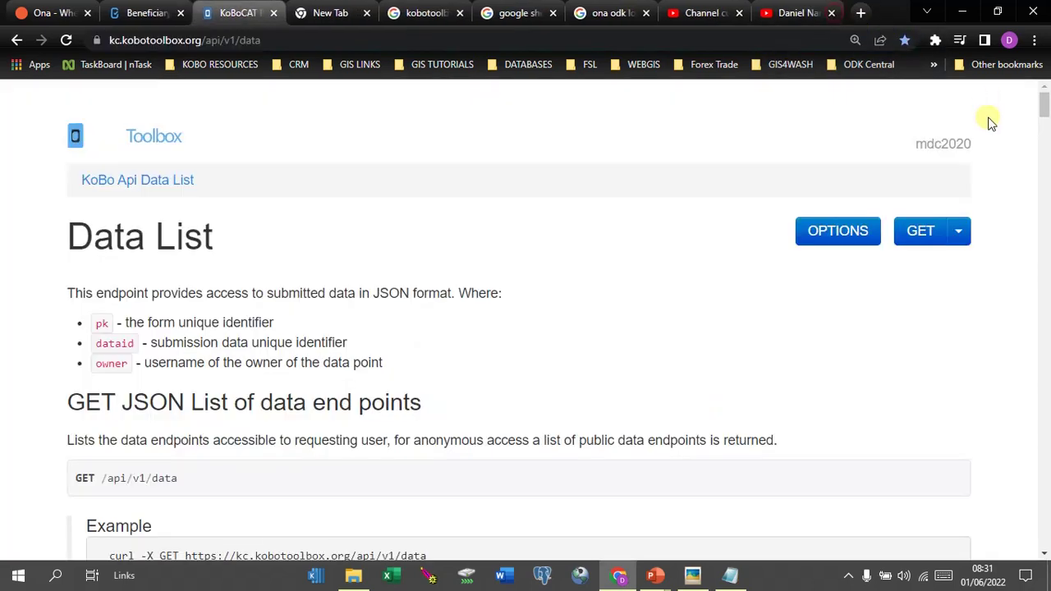
left_click(860, 13)
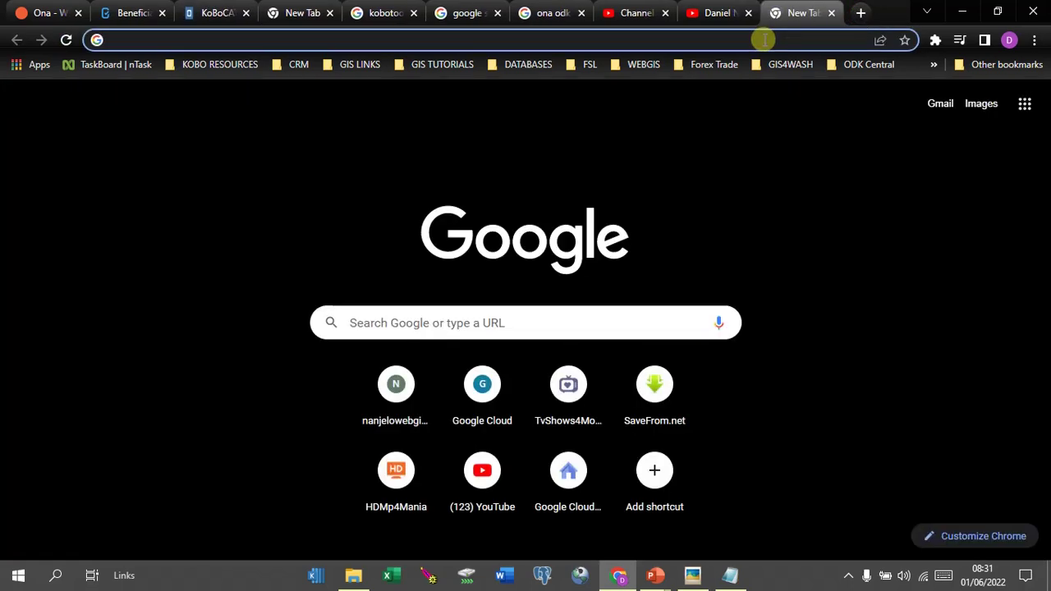
type("API")
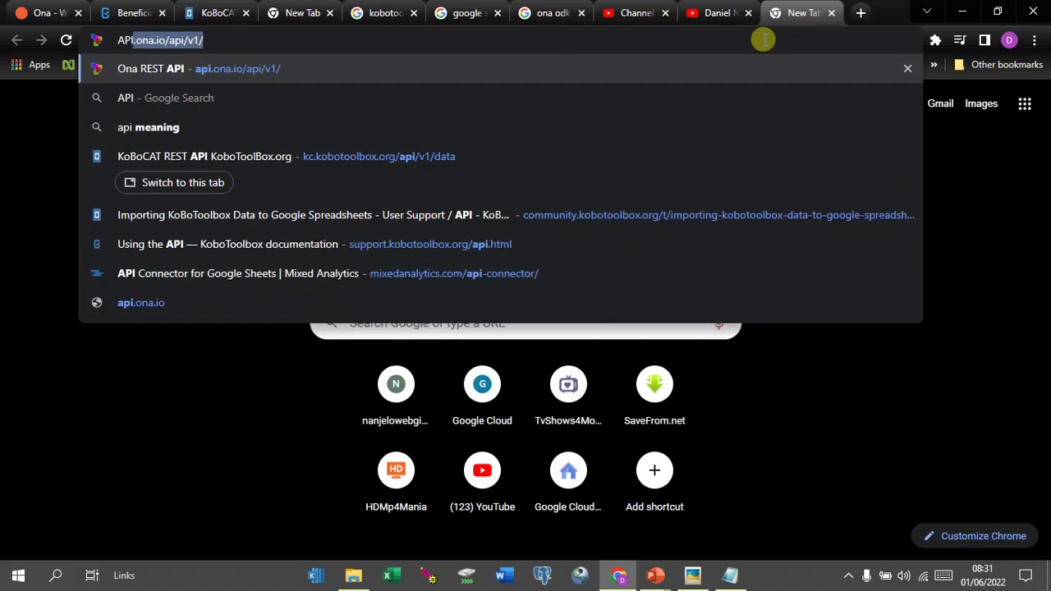
type(" co")
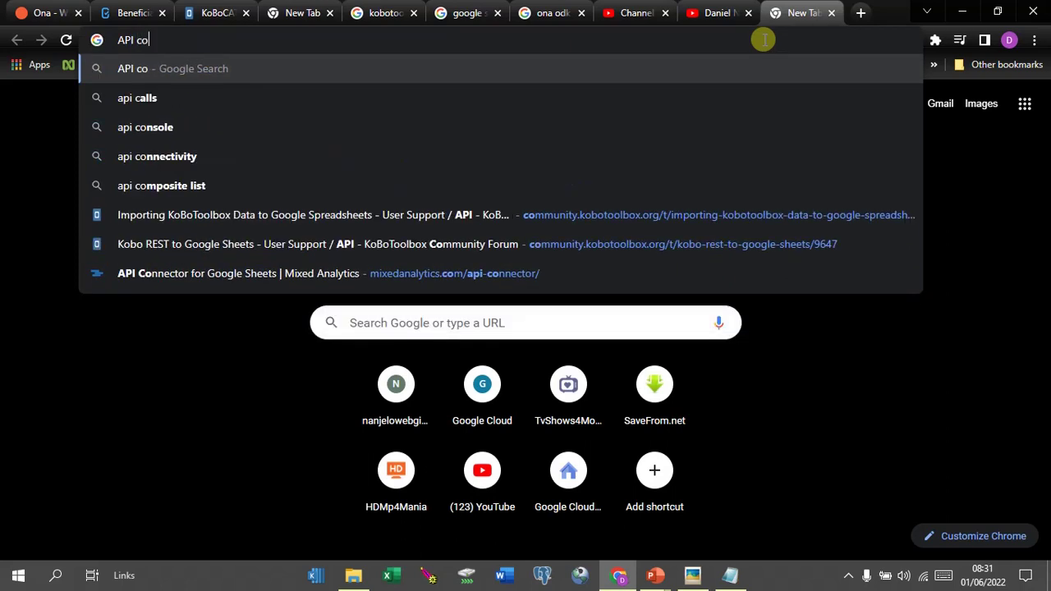
type("nnector")
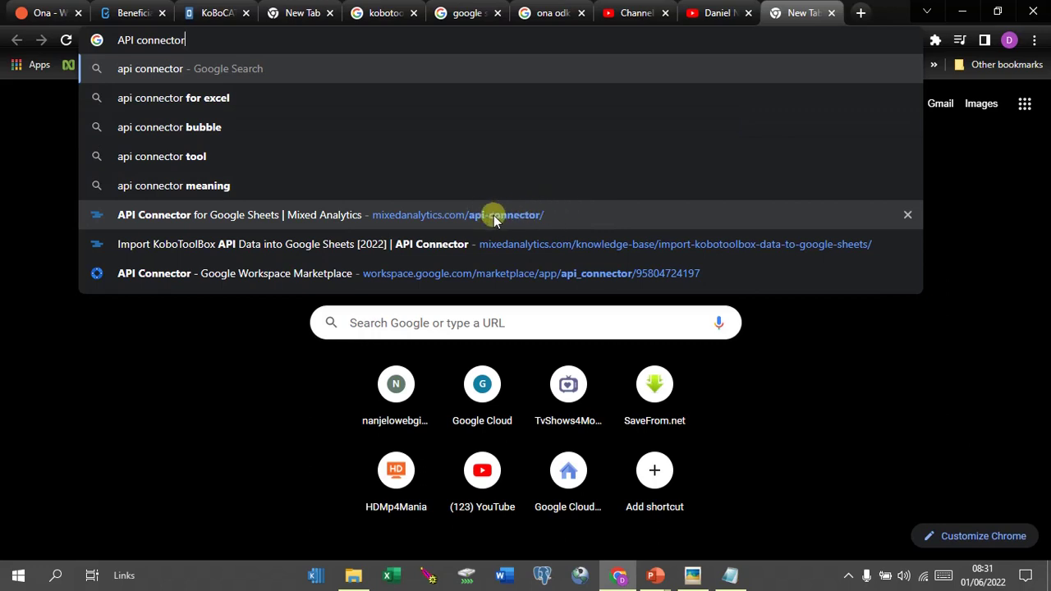
left_click(465, 220)
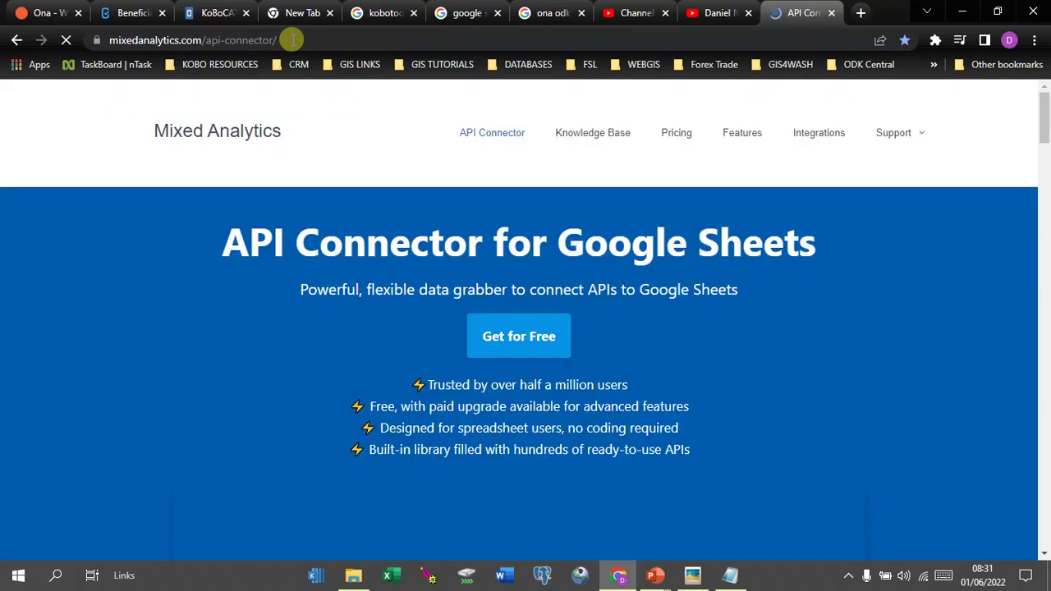
left_click(292, 40)
key("ctrl+c")
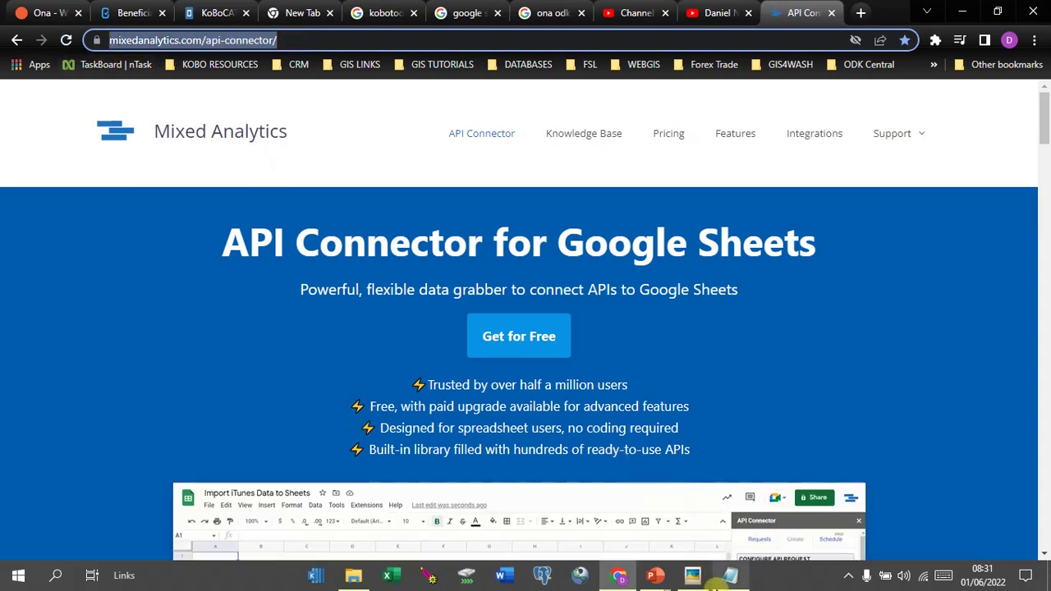
left_click(726, 577)
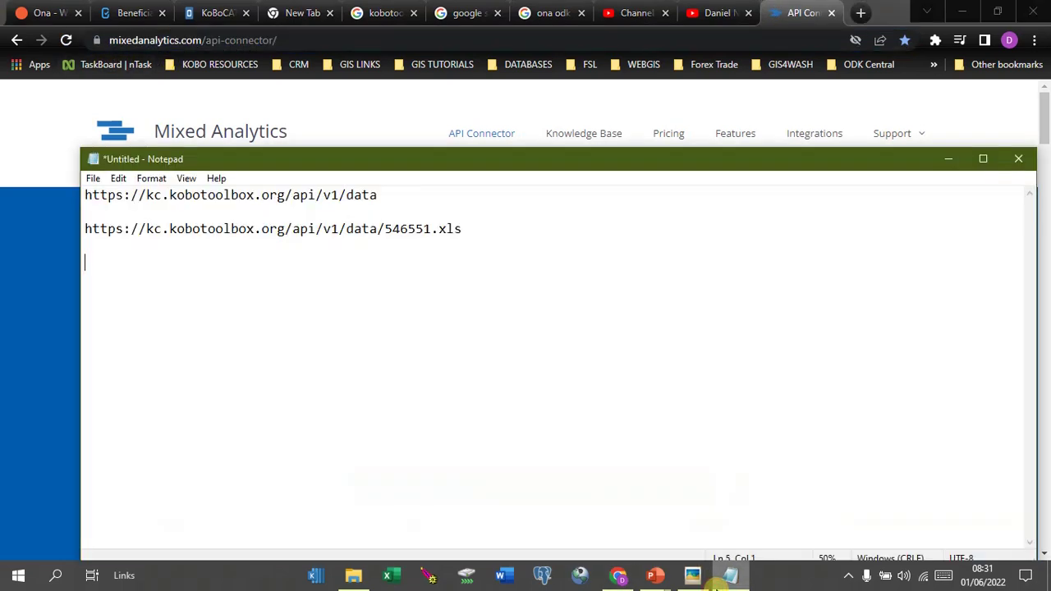
key("ctrl+v")
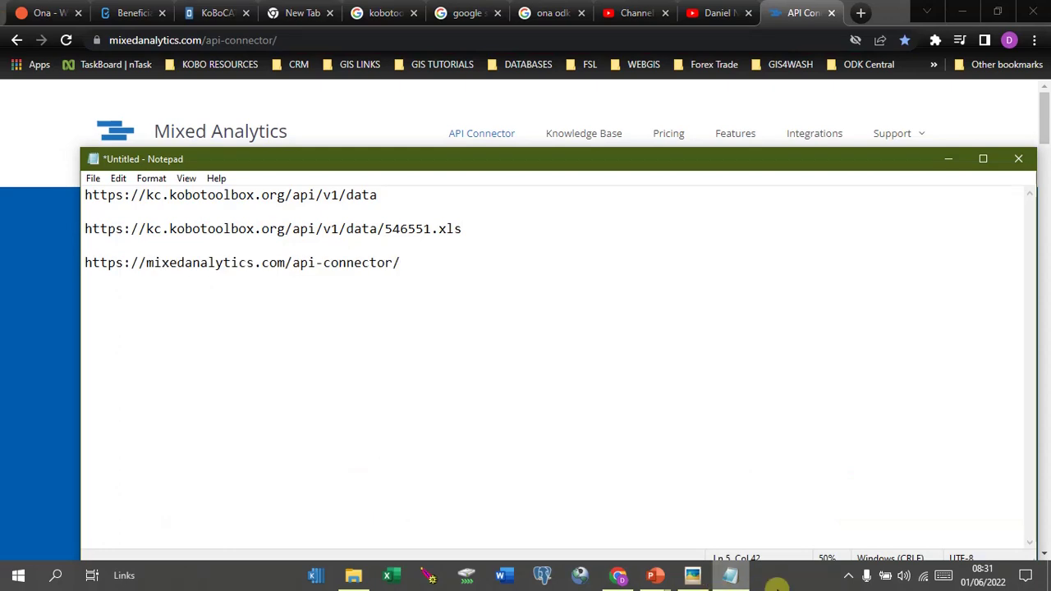
left_click(947, 164)
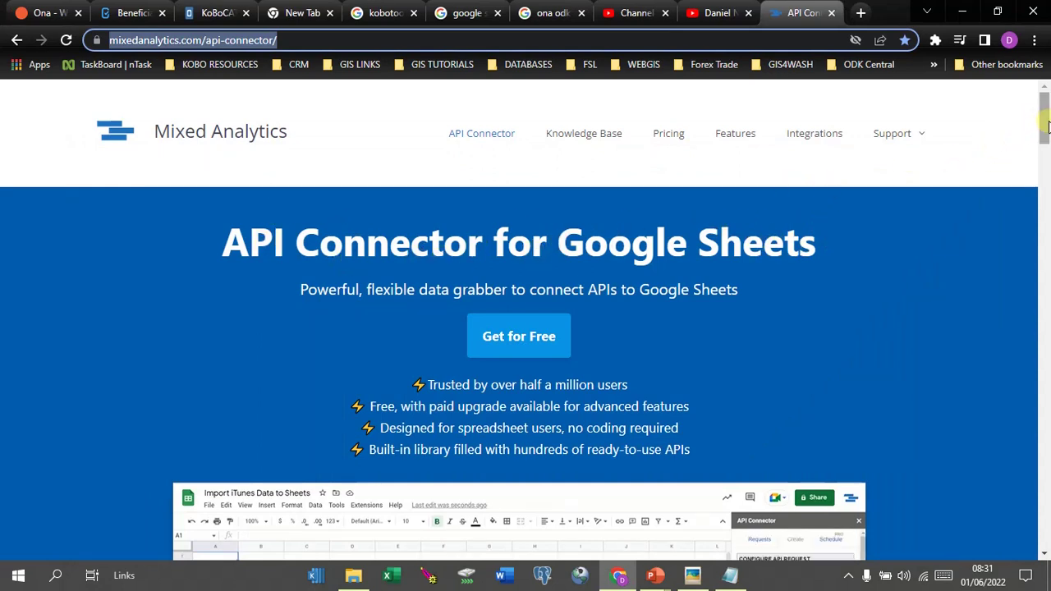
Open the API Connector listing in the Google Workspace Marketplace and check its installation option
mouse_move(1048, 125)
left_mouse_down()
mouse_move(1046, 144)
mouse_move(1046, 135)
left_mouse_up()
left_click(522, 255)
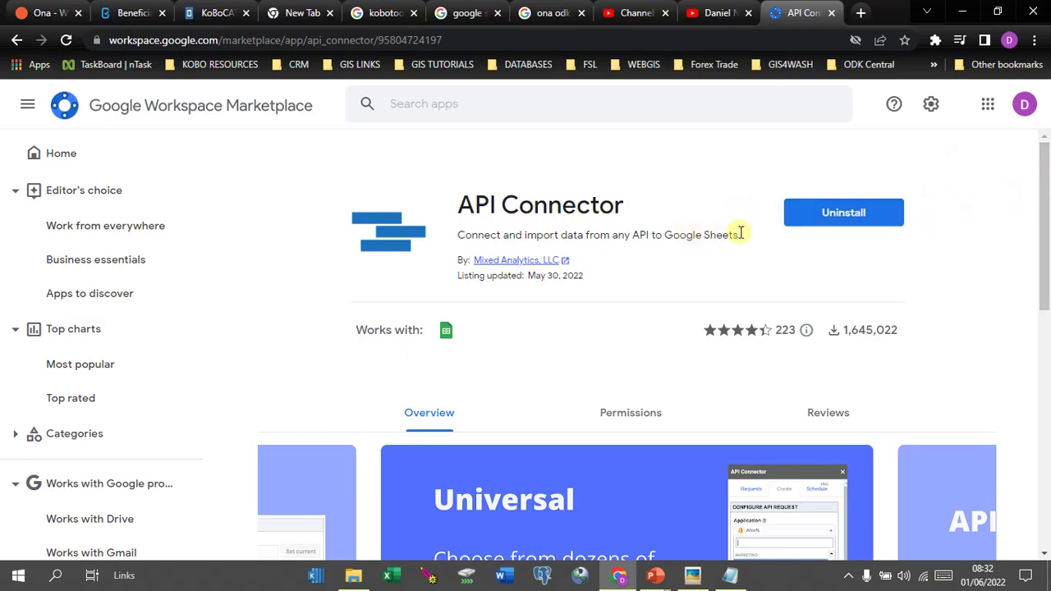
left_click(829, 215)
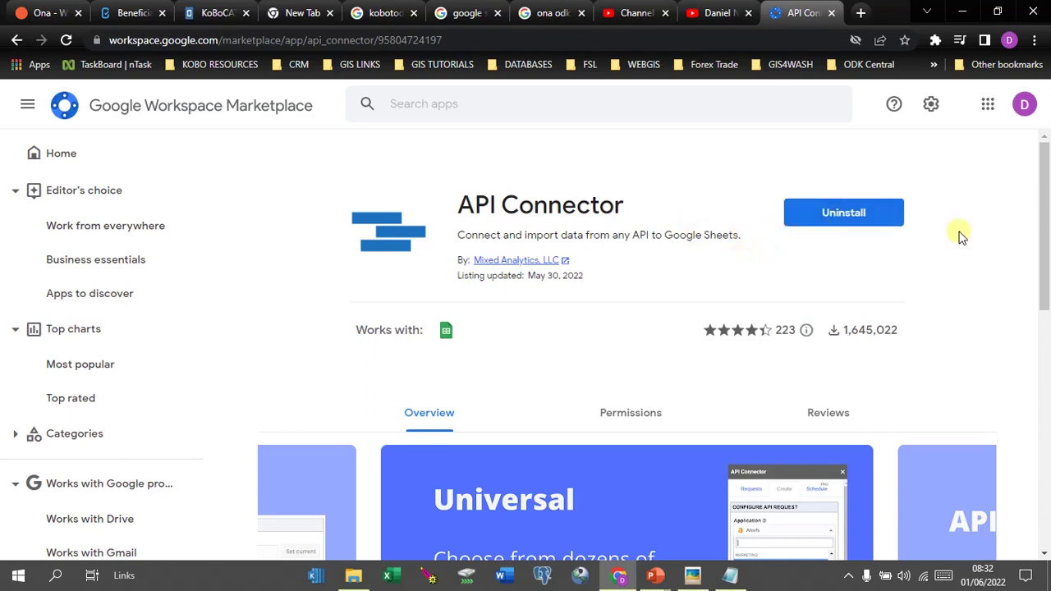
mouse_move(1038, 199)
left_mouse_down()
mouse_move(1041, 383)
mouse_move(1046, 191)
left_mouse_up()
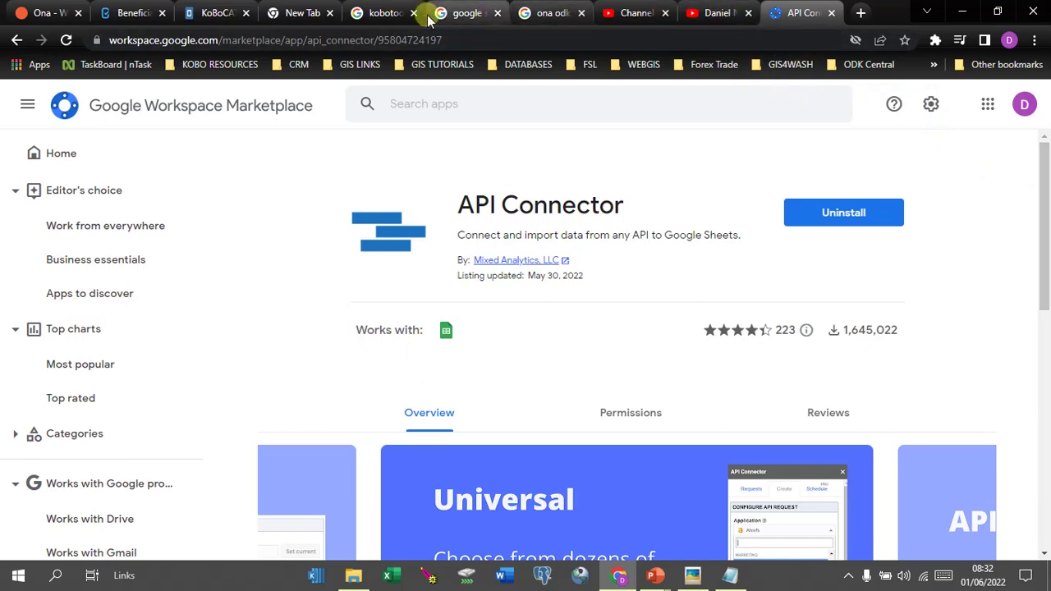
Open Google Sheets from the Google apps in a new browser tab
left_click(860, 13)
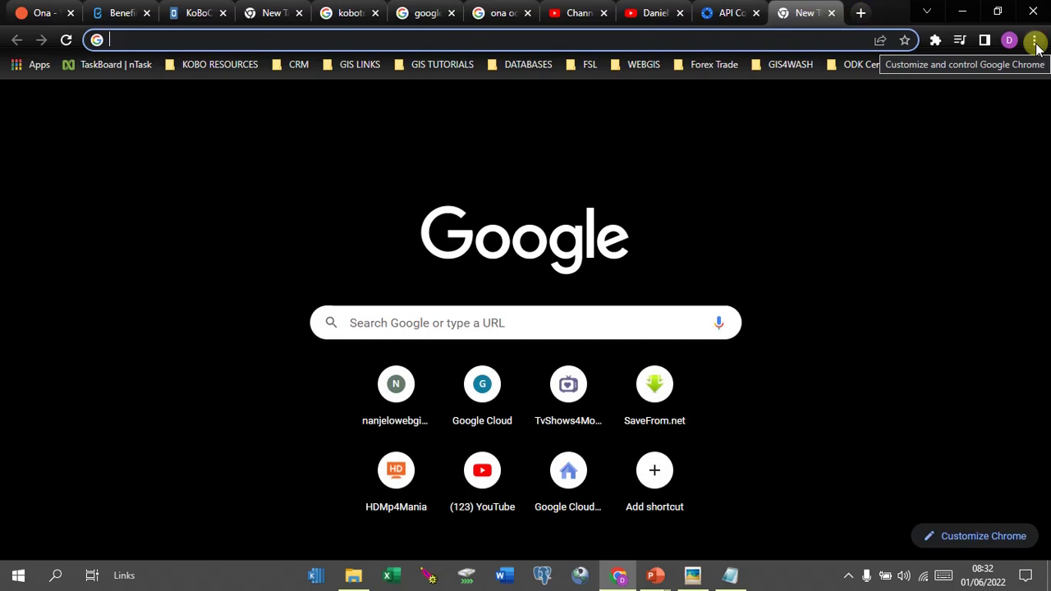
left_click(1034, 40)
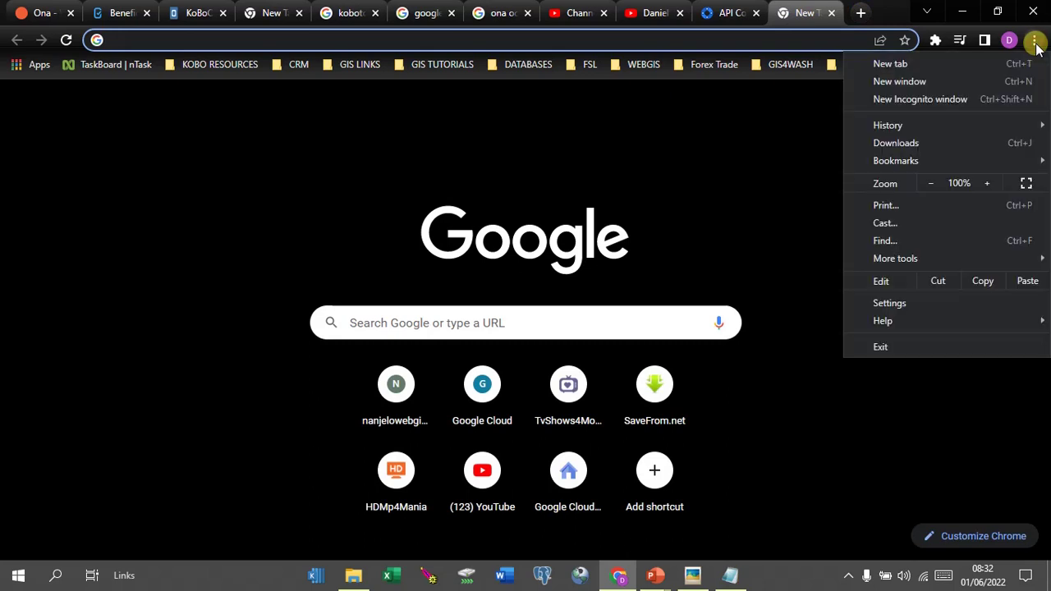
left_click(1036, 48)
left_click(1025, 104)
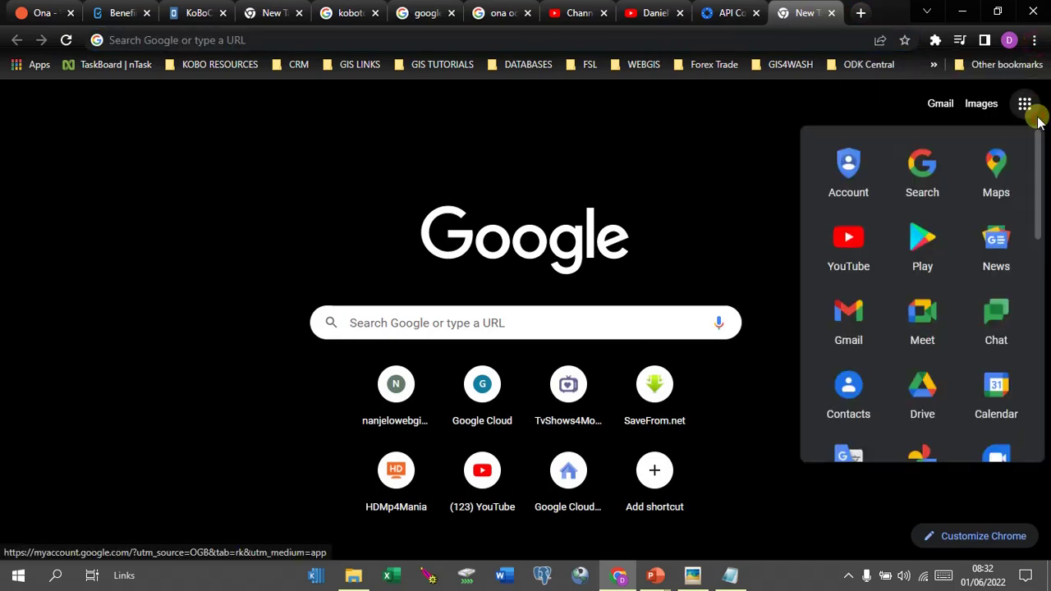
left_click_drag(1039, 184, 1038, 275)
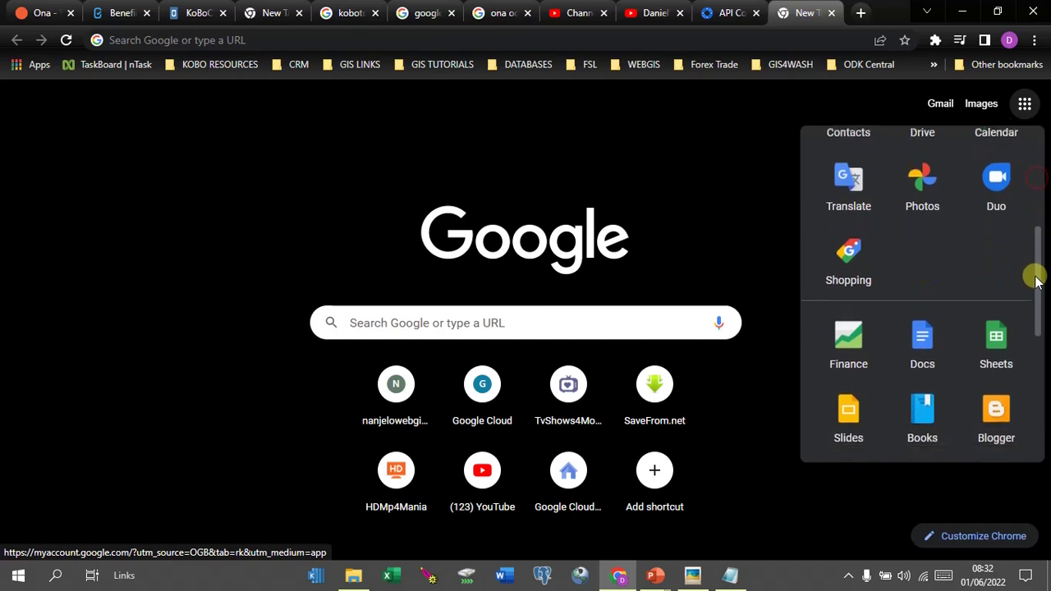
left_click(997, 335)
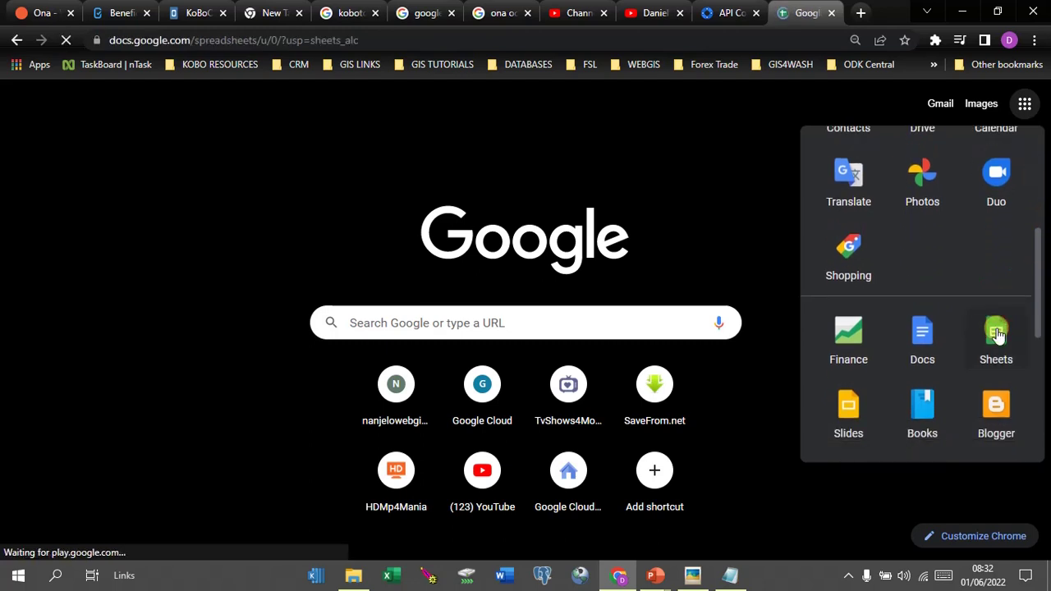
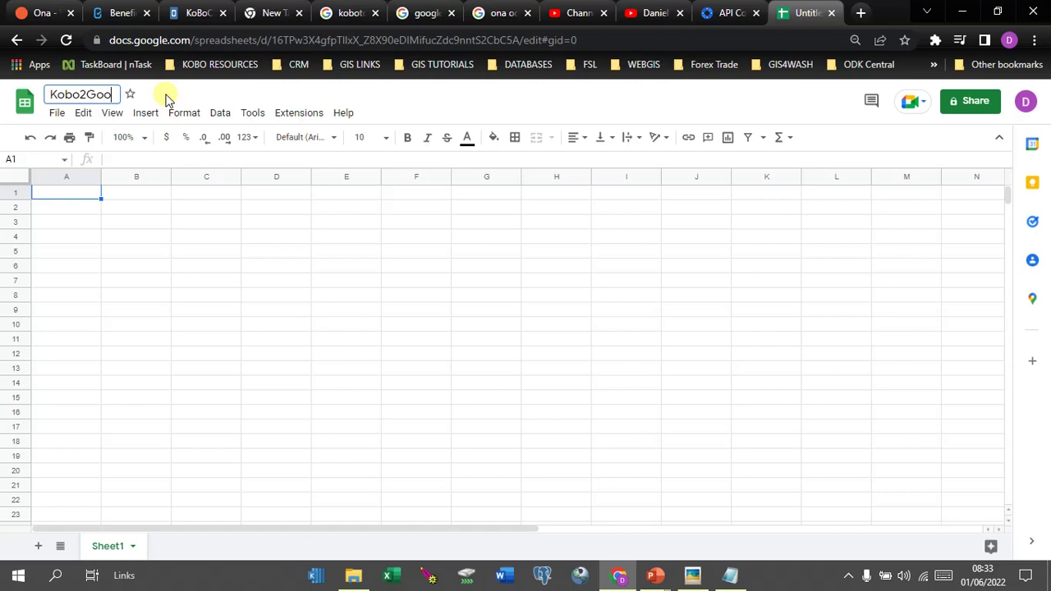
Try Kobo2SheetData as the title of the blank spreadsheet, and clear the title
key("BackSpace")
key("BackSpace")
key("BackSpace")
key("BackSpace")
type("SheetDa")
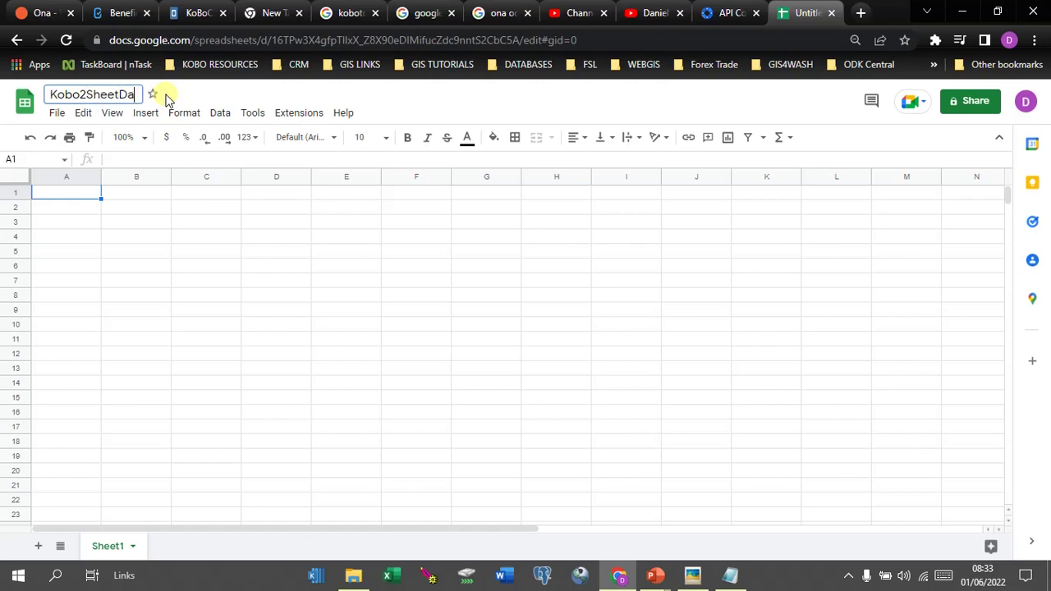
type("ta")
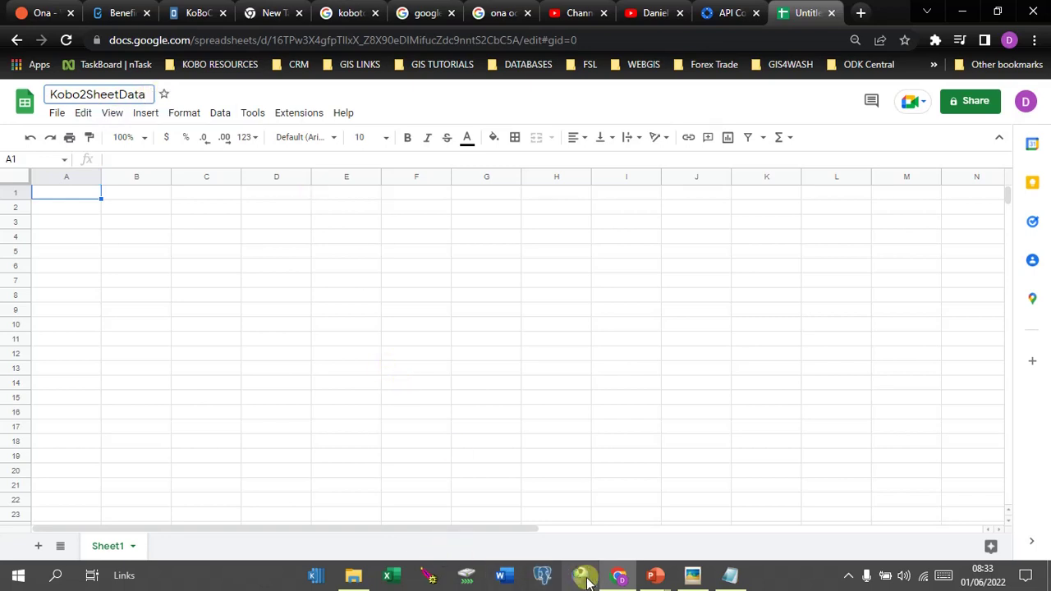
key("BackSpace")
key("BackSpace")
key("BackSpace")
key("BackSpace")
key("BackSpace")
key("BackSpace")
key("BackSpace")
key("BackSpace")
key("BackSpace")
key("BackSpace")
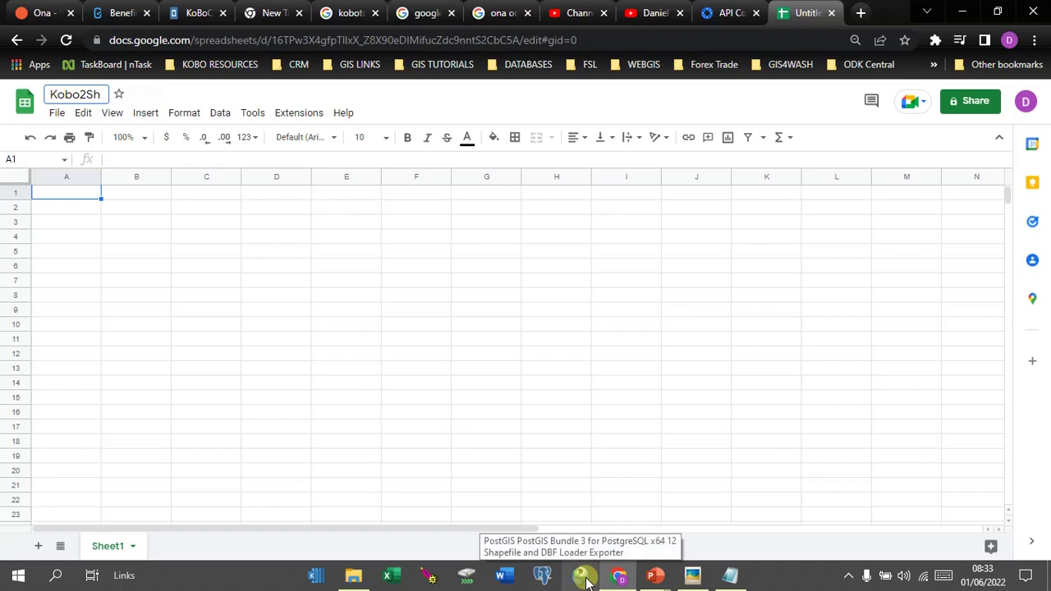
key("BackSpace")
key("BackSpace")
key("BackSpace")
key("BackSpace")
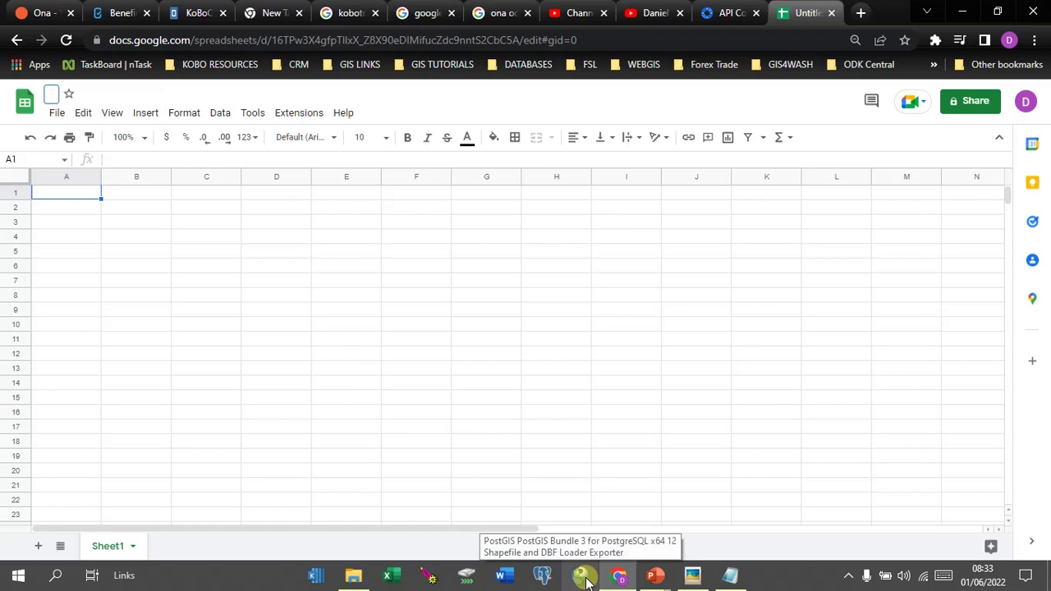
Name the blank spreadsheet KoboData_BeneficiaryForm
type("Kobo")
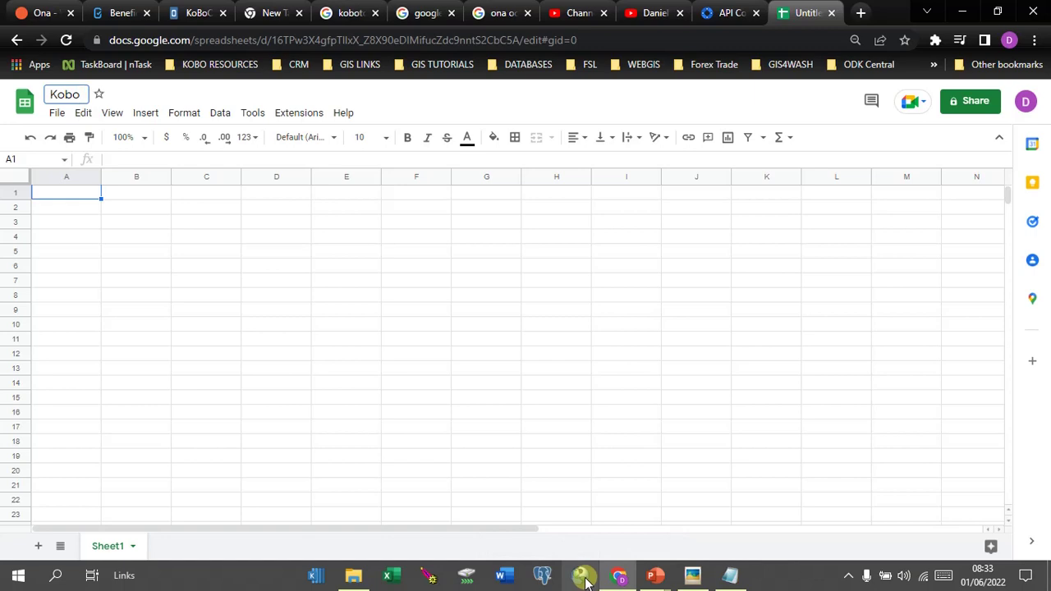
type("Data_For")
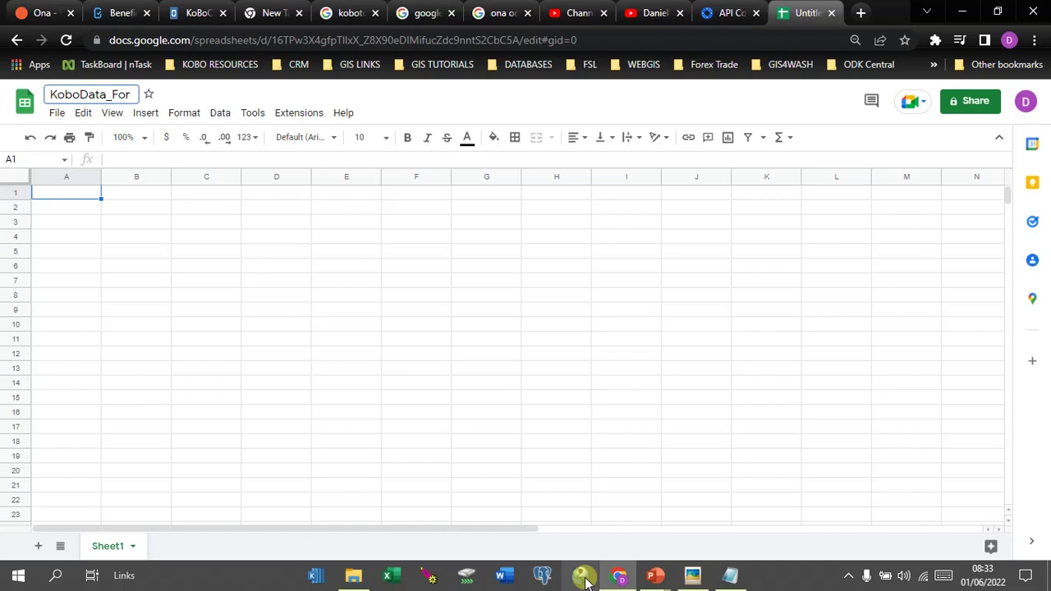
key("BackSpace")
key("BackSpace")
key("BackSpace")
type("Benefici")
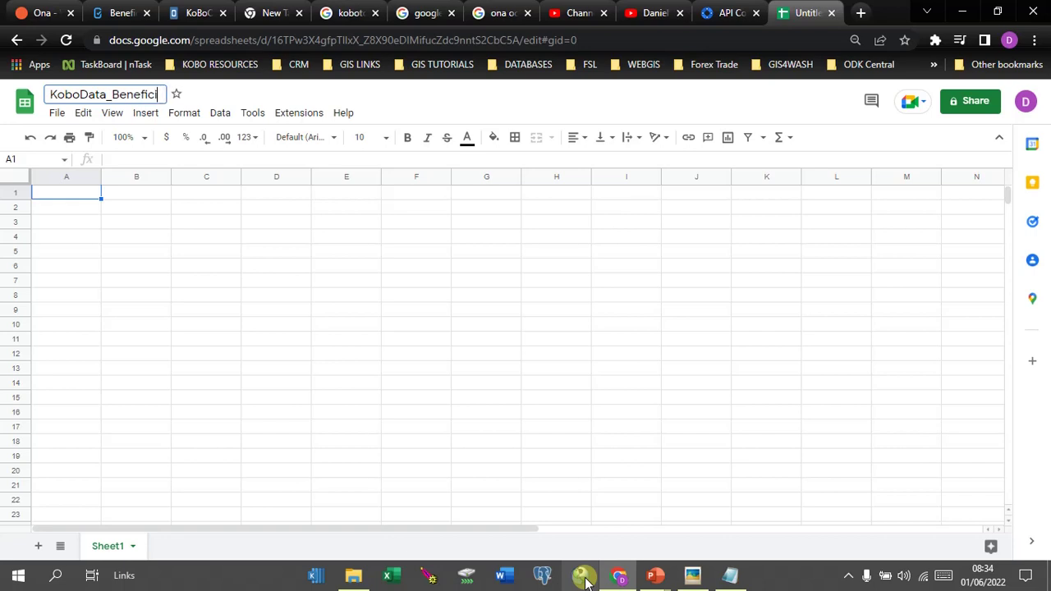
type("aryForm")
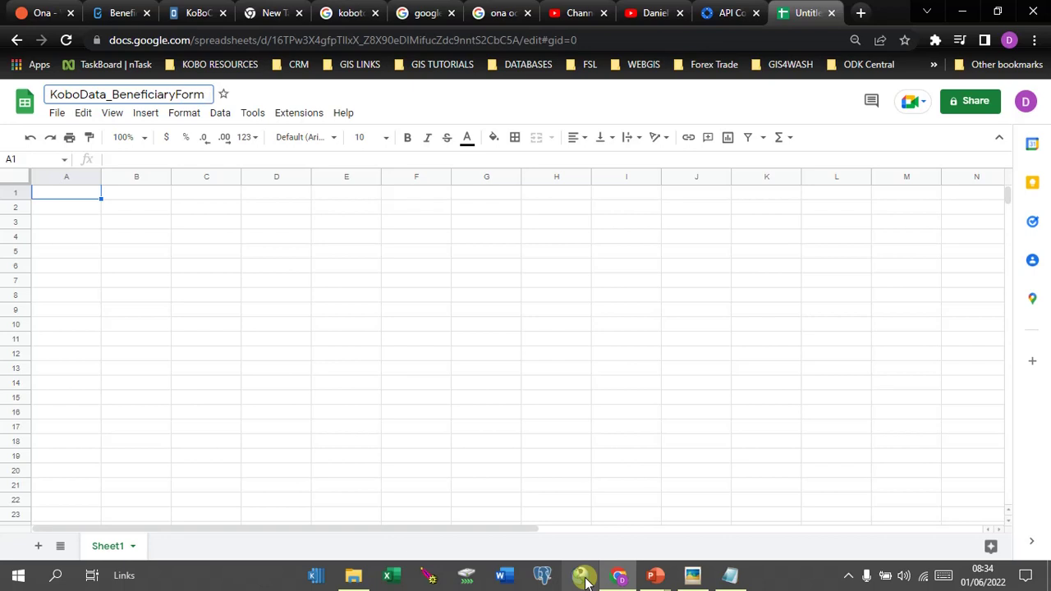
key("Return")
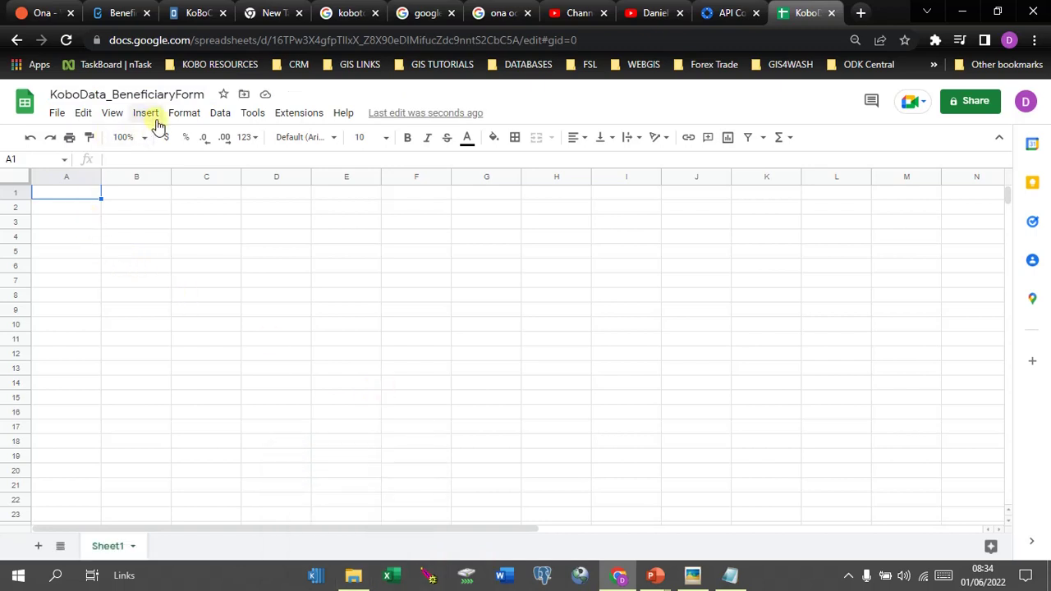
Open the API Connector add-on in the KoboData_BeneficiaryForm spreadsheet
left_click(222, 115)
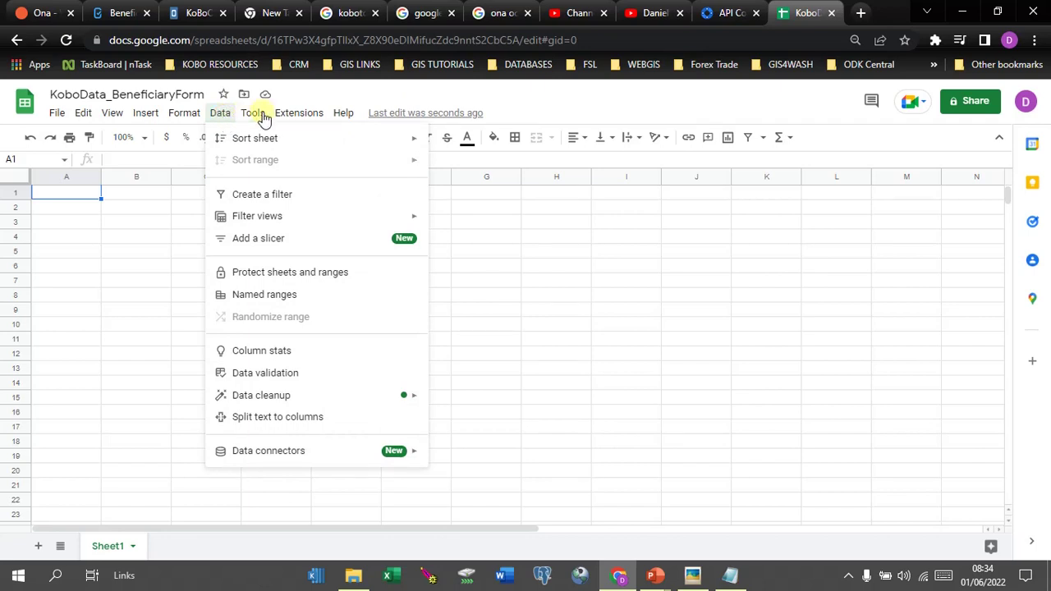
mouse_move(287, 117)
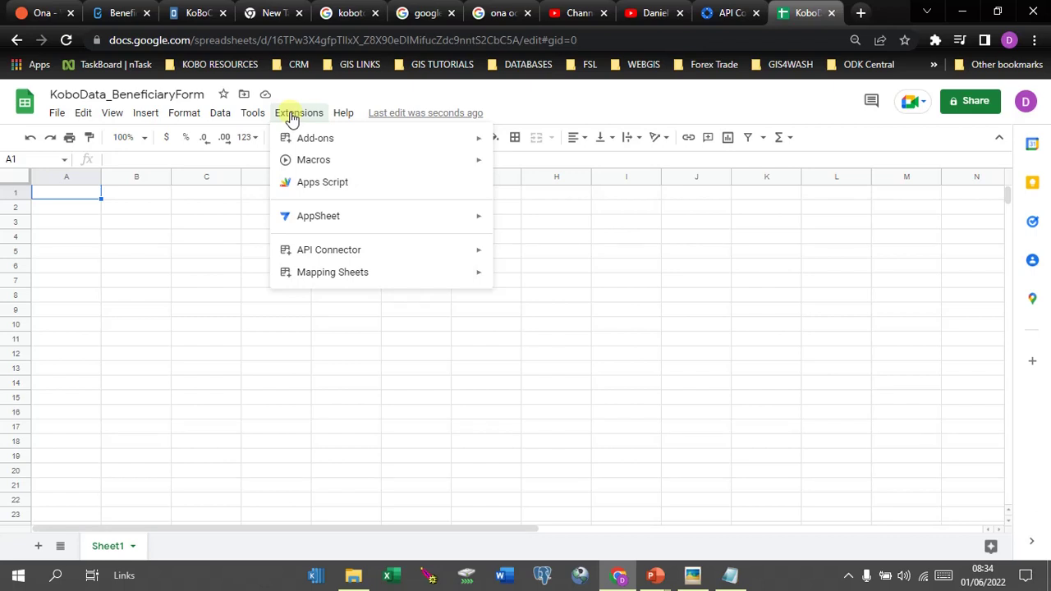
mouse_move(339, 251)
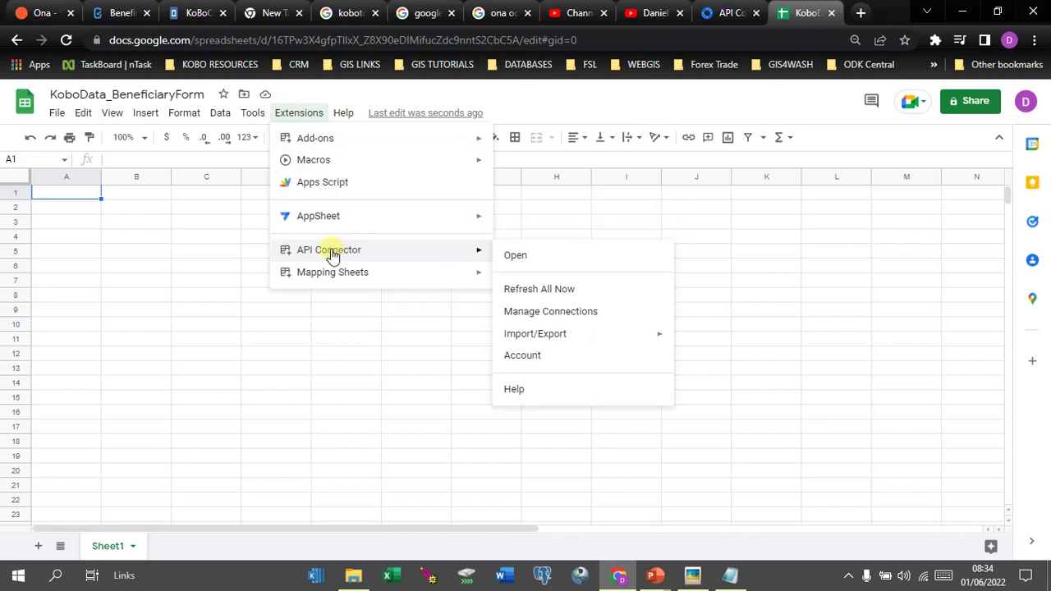
left_click(523, 258)
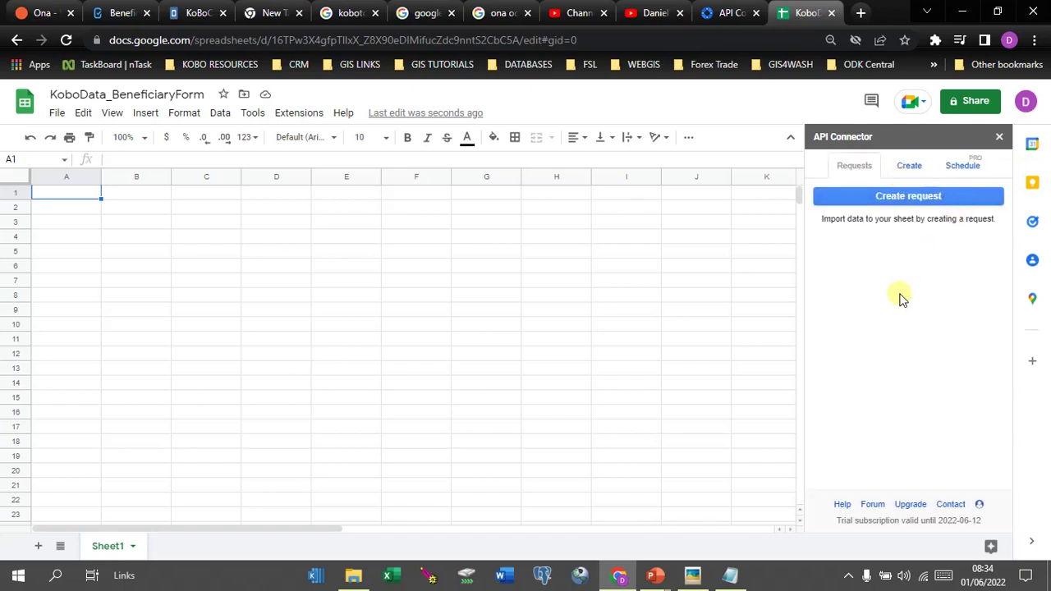
Create a new API Connector request with Custom as the application and GET as the method
left_click(907, 202)
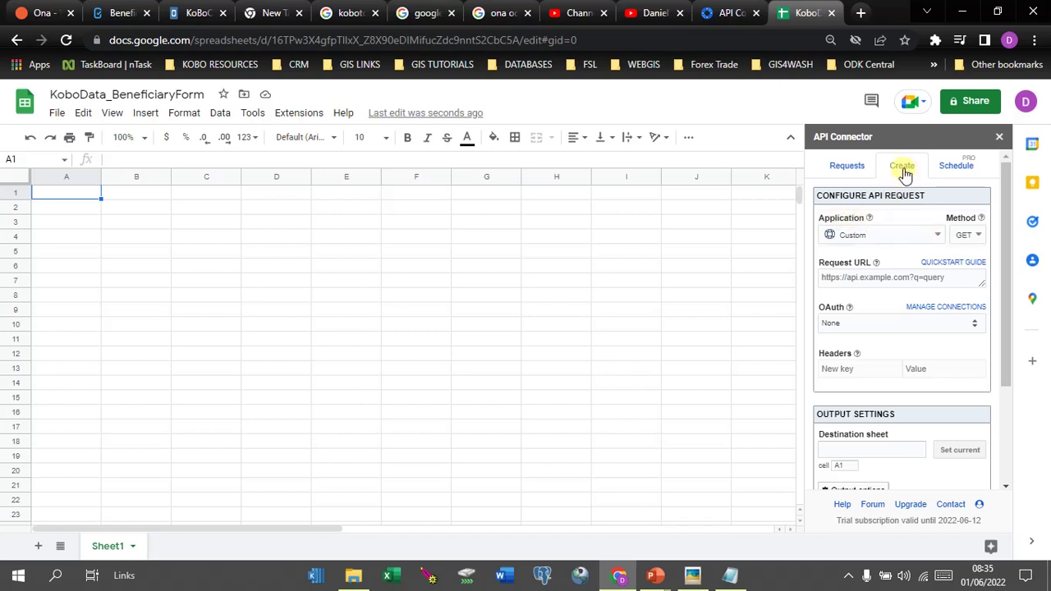
left_click(938, 237)
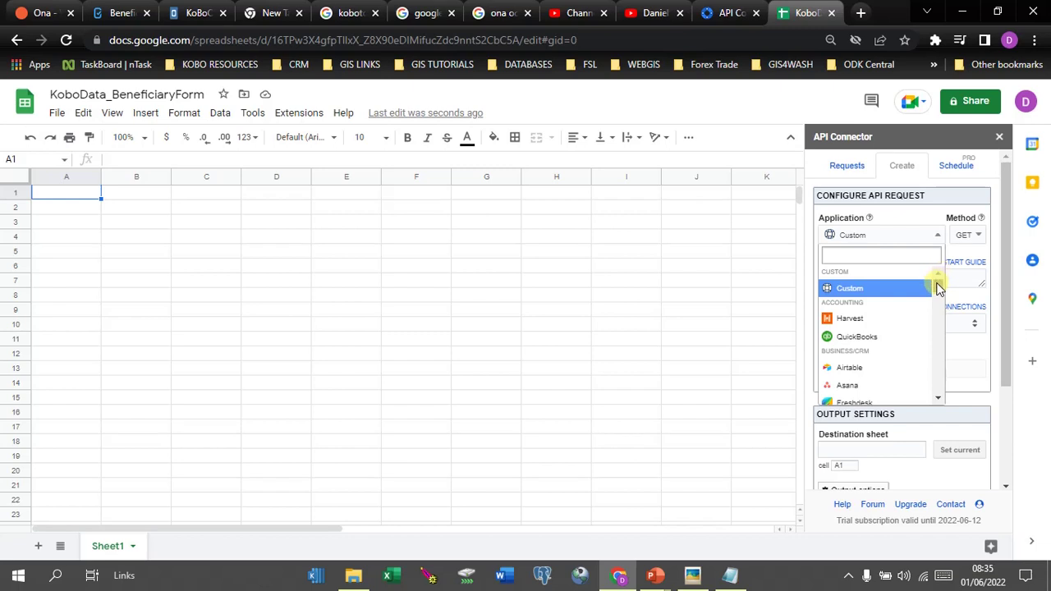
left_click_drag(939, 288, 949, 396)
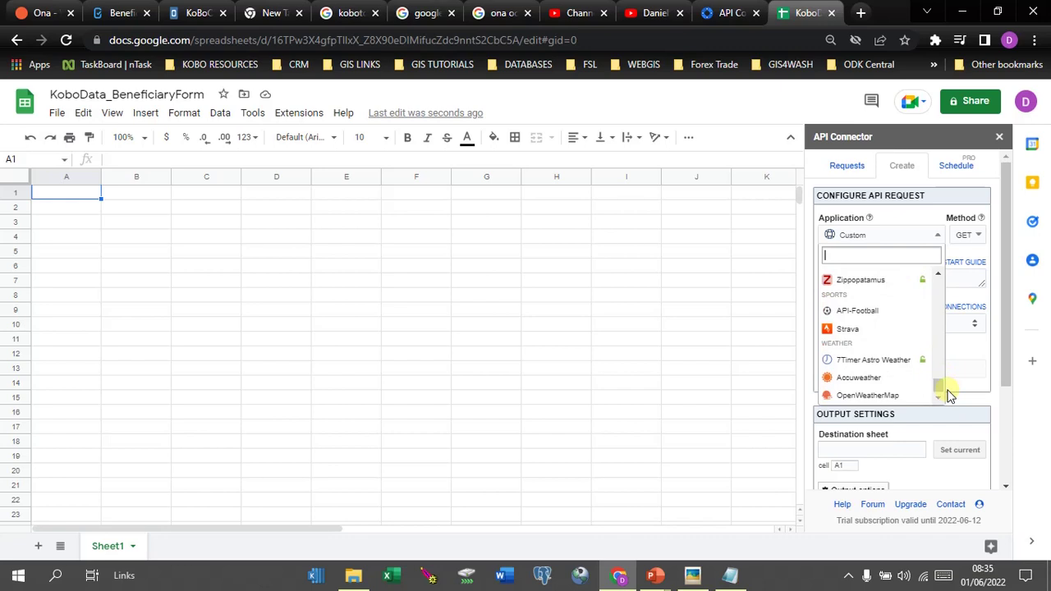
left_click(957, 295)
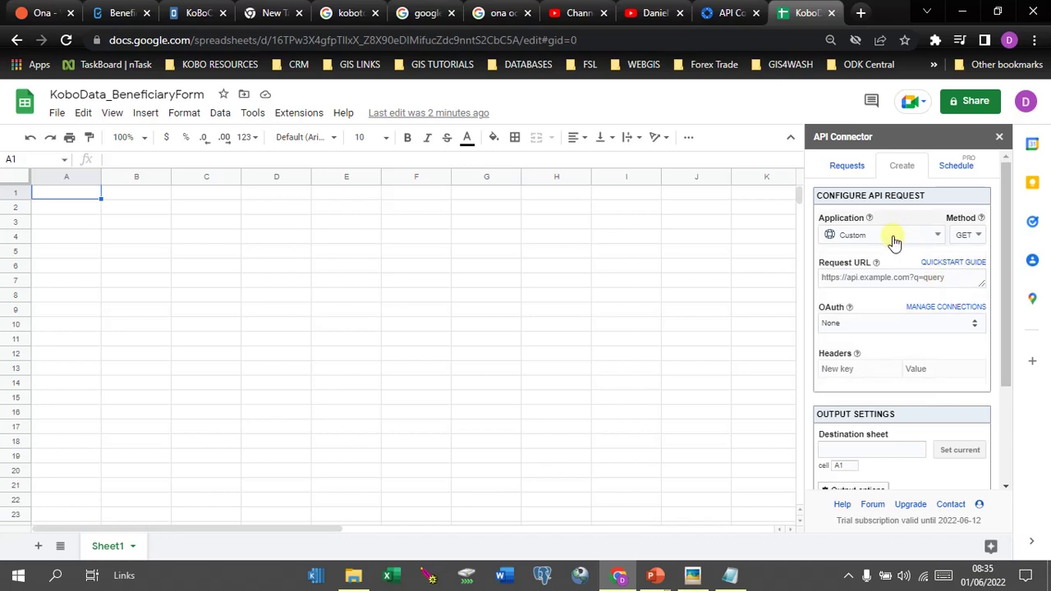
left_click(975, 237)
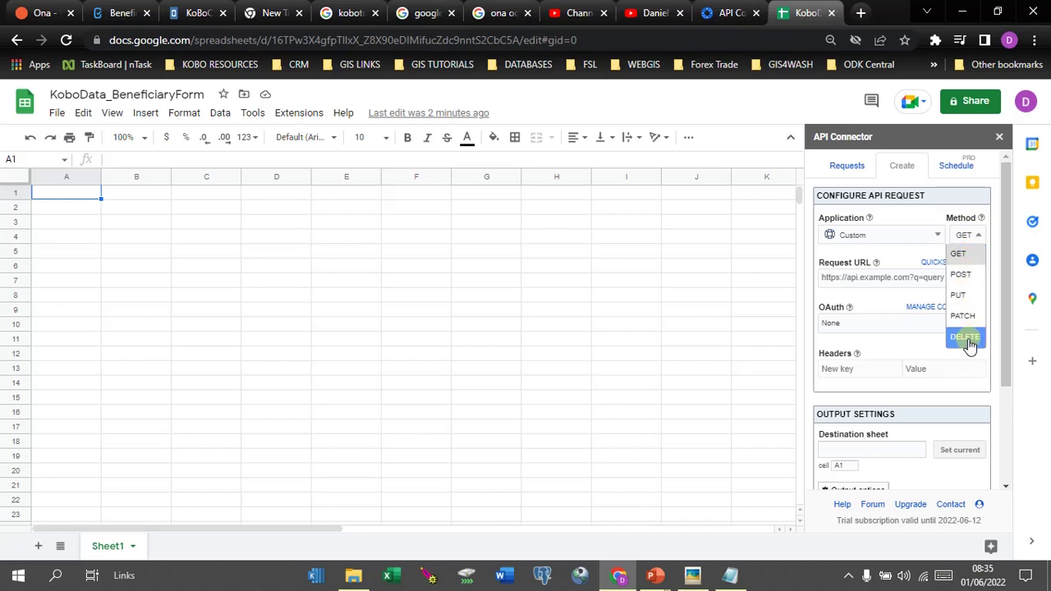
left_click(969, 257)
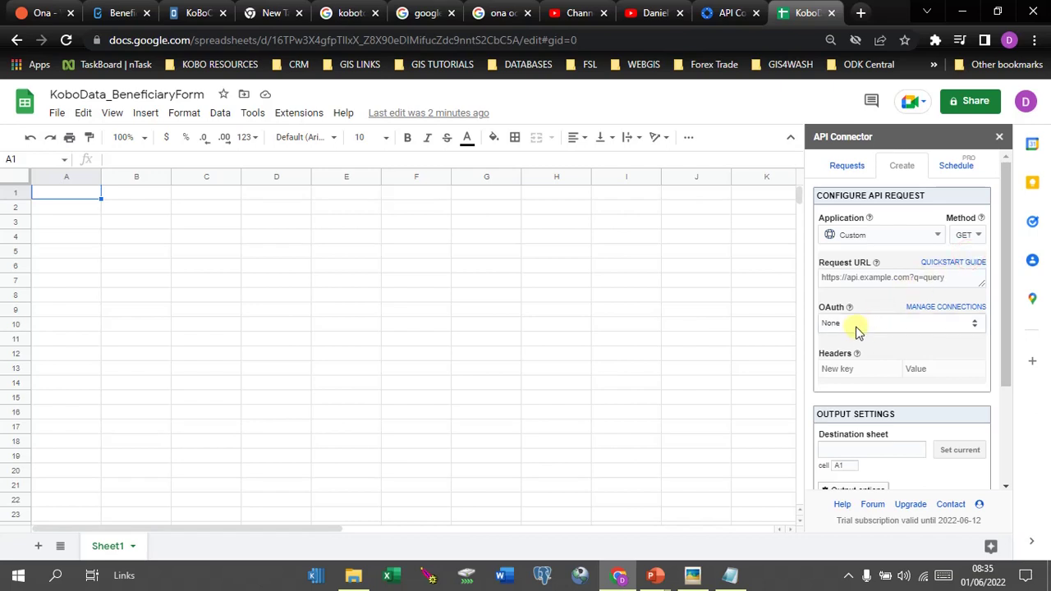
Switch to Notepad, change the form's data URL to end in .json instead of .xls, and copy the whole URL
left_click(945, 276)
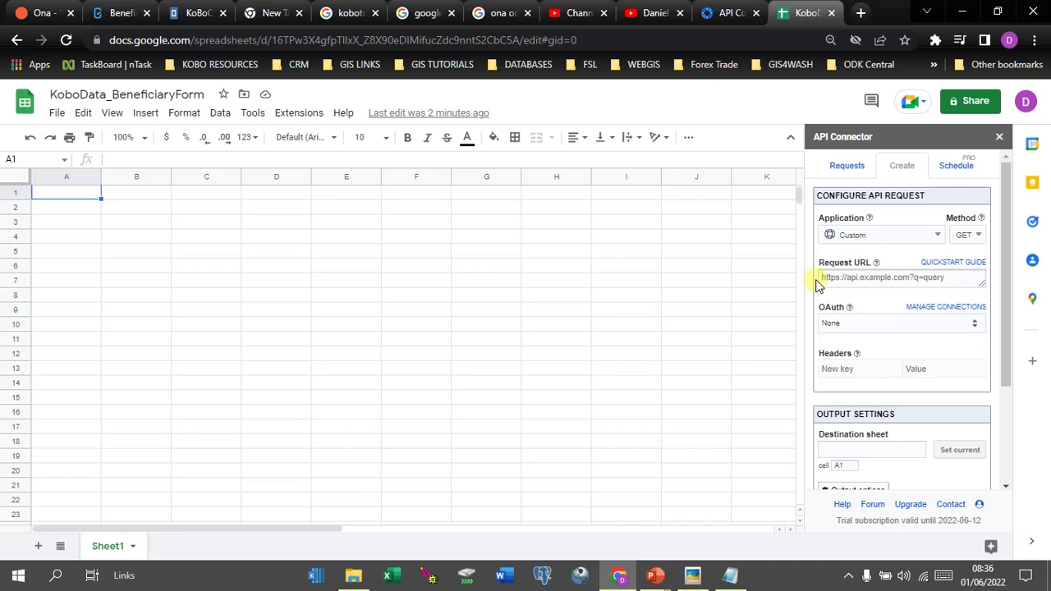
left_click(730, 575)
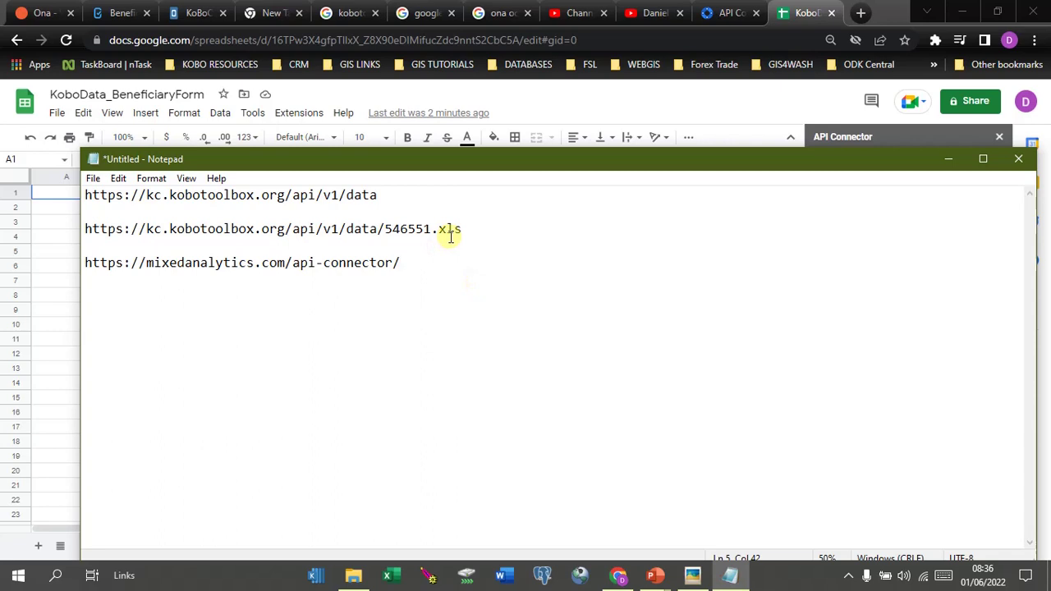
key("BackSpace")
key("BackSpace")
key("BackSpace")
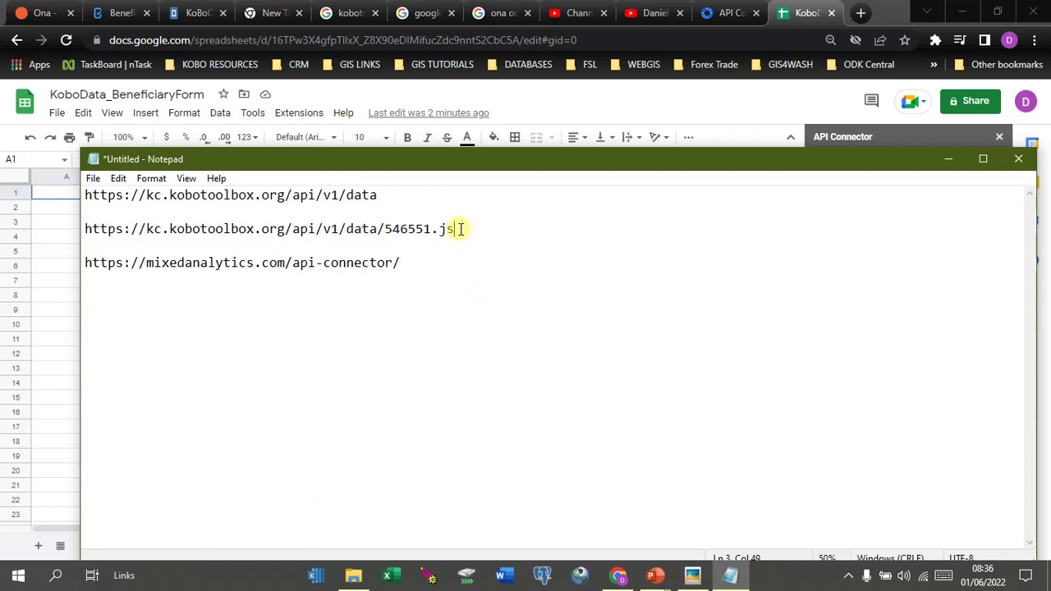
left_click_drag(473, 229, 80, 229)
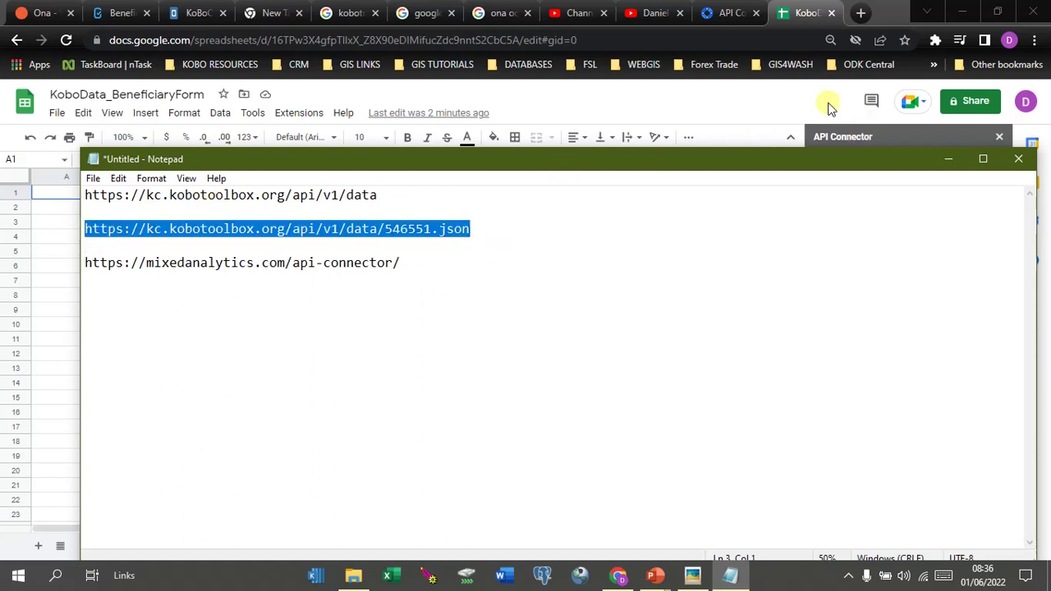
left_click(617, 577)
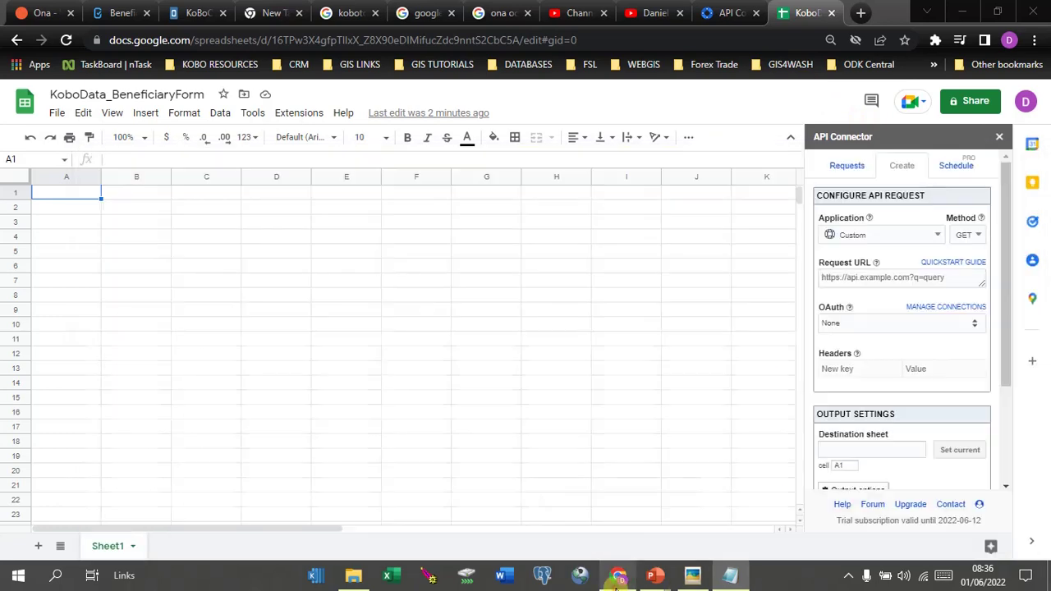
left_click(827, 283)
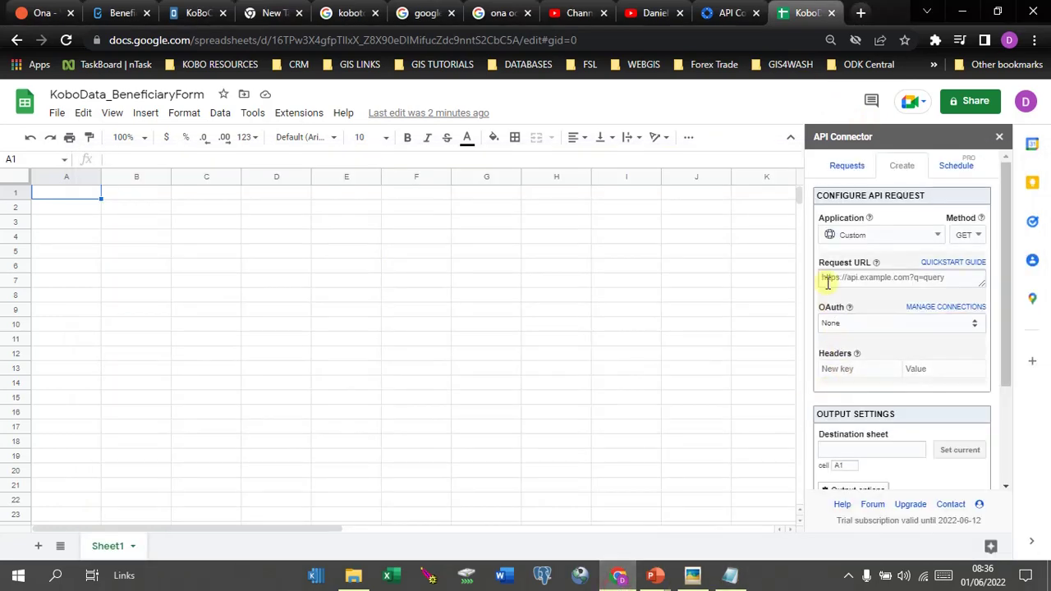
type("https://kc.kobotoolbox.org/api/v1/data/54655.json")
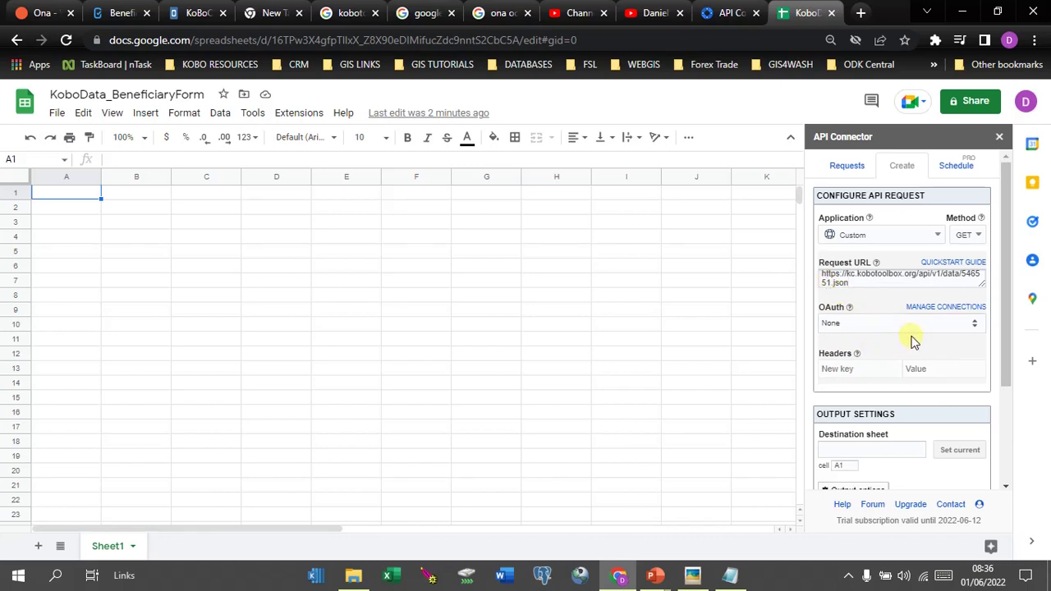
Rename the Sheet1 sheet to KoboData_BeneficiaryForm
left_click_drag(1010, 305, 1005, 407)
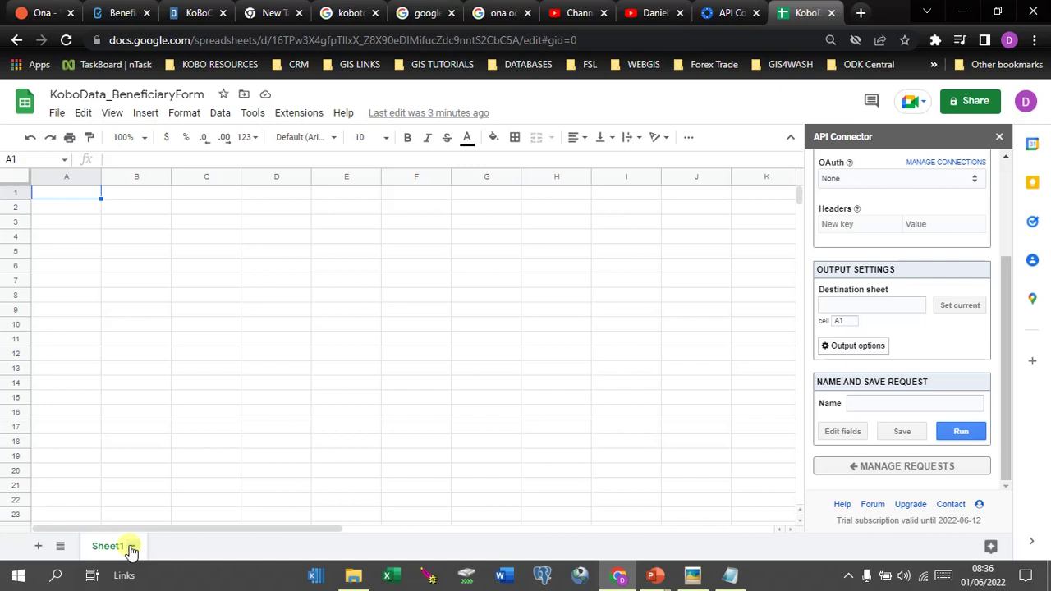
left_click(859, 347)
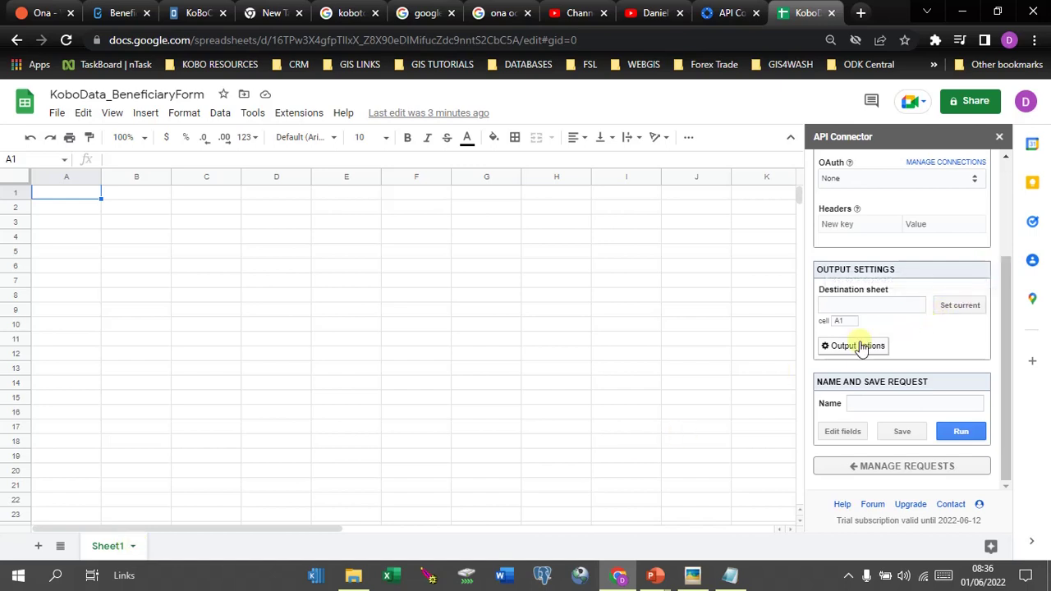
left_click(134, 546)
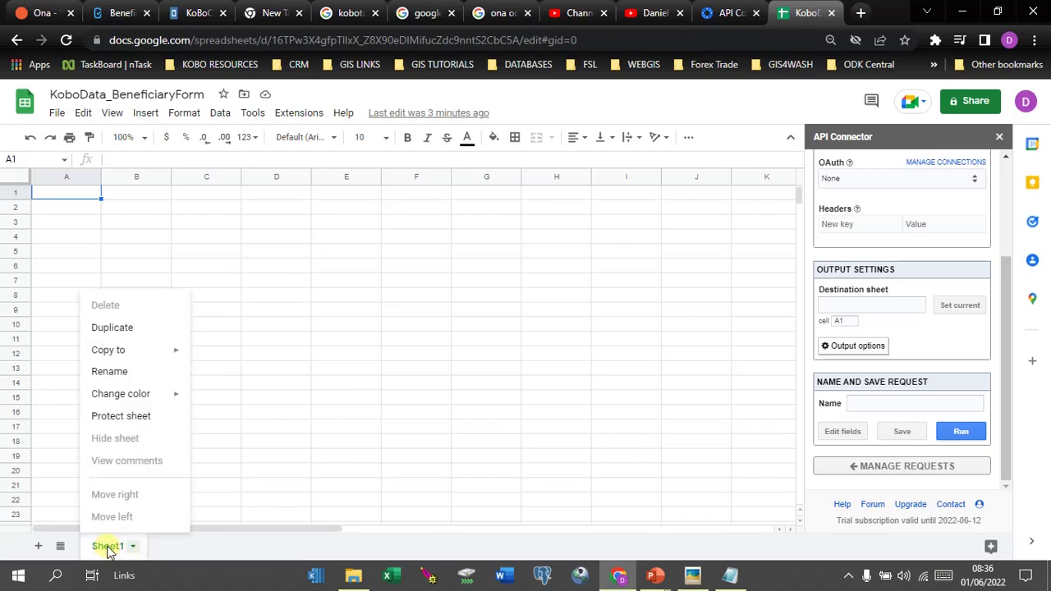
left_click(120, 374)
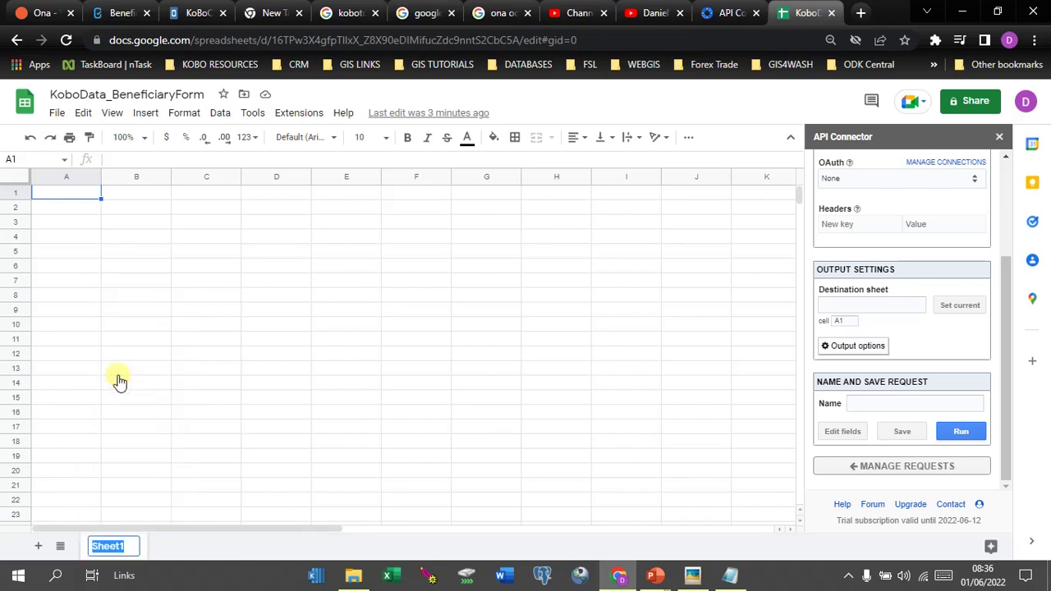
type("Kobo")
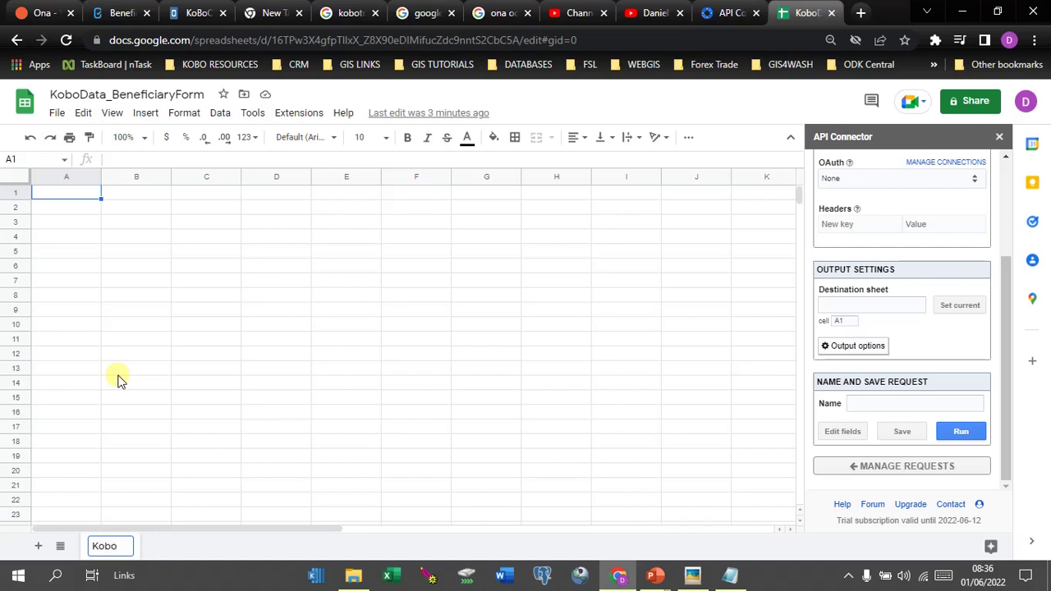
type("Data")
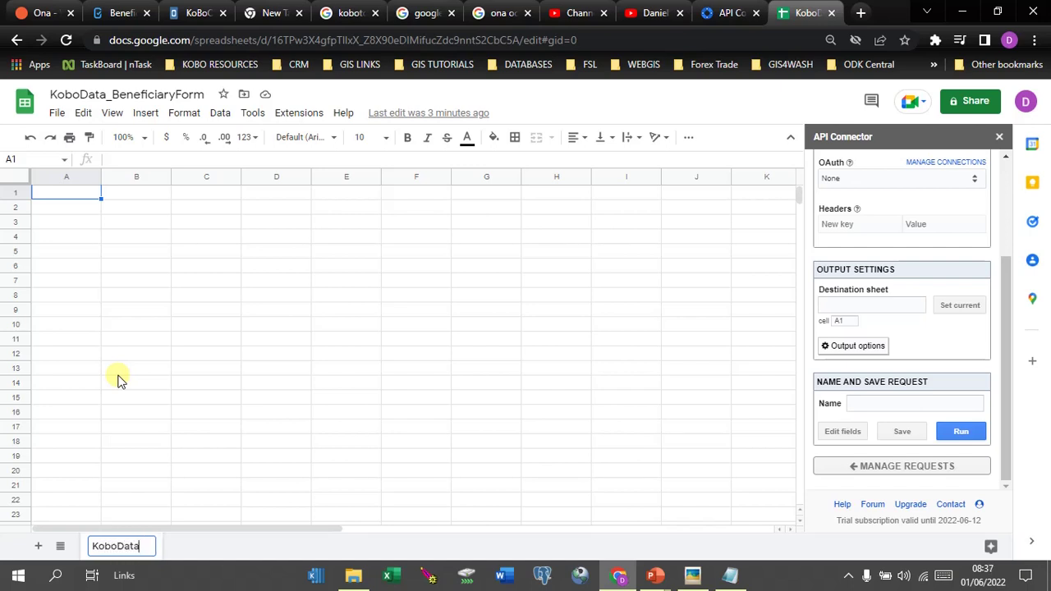
type("_Bene")
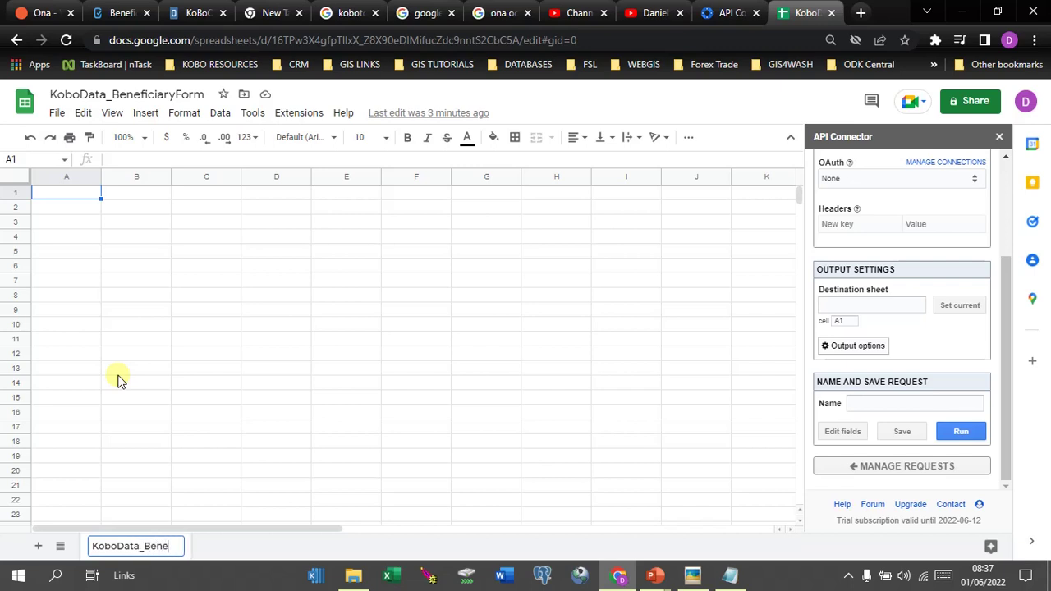
type("ficiary")
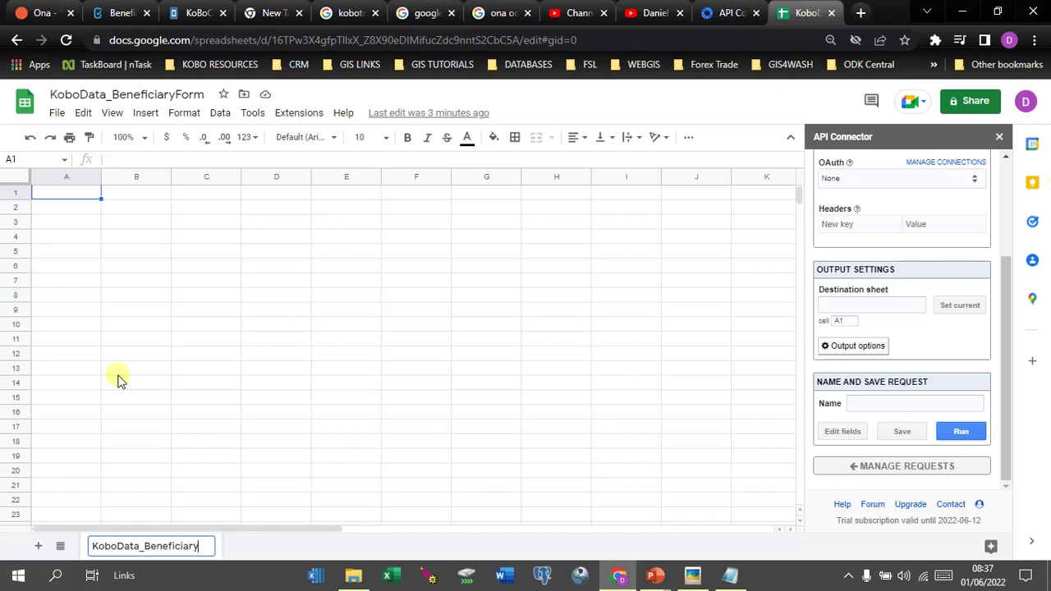
type("Form")
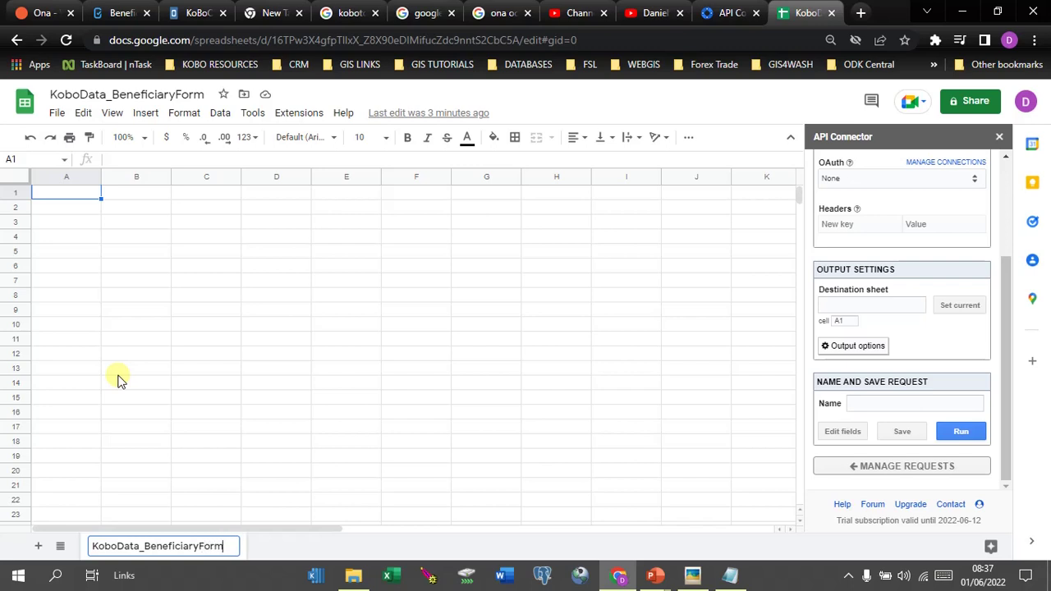
key("Return")
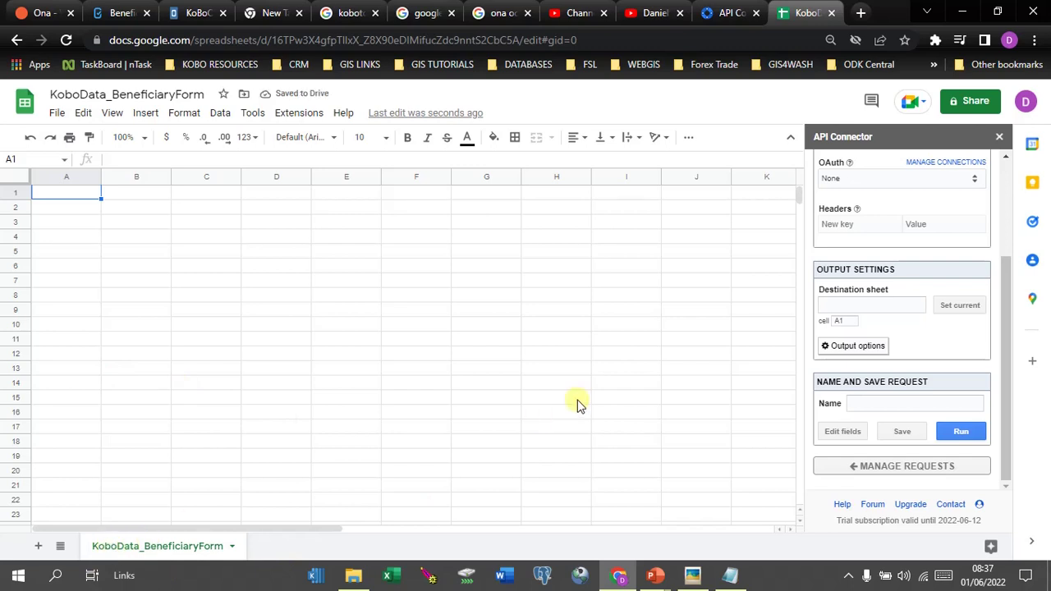
Set the current sheet as the request's destination and name the request KoboData_BeneficiaryForm
left_click(860, 302)
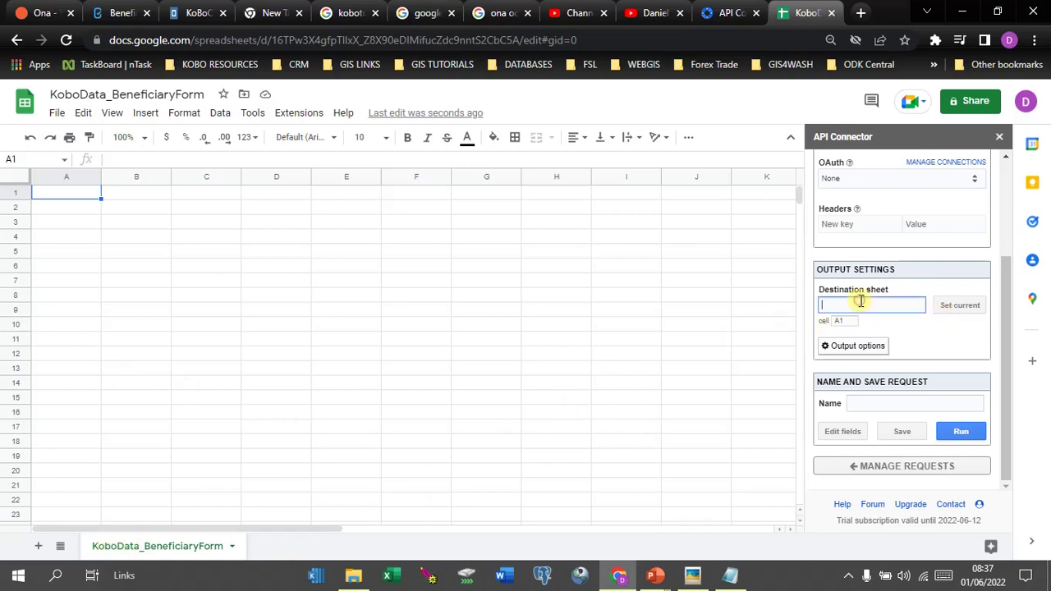
left_click(954, 307)
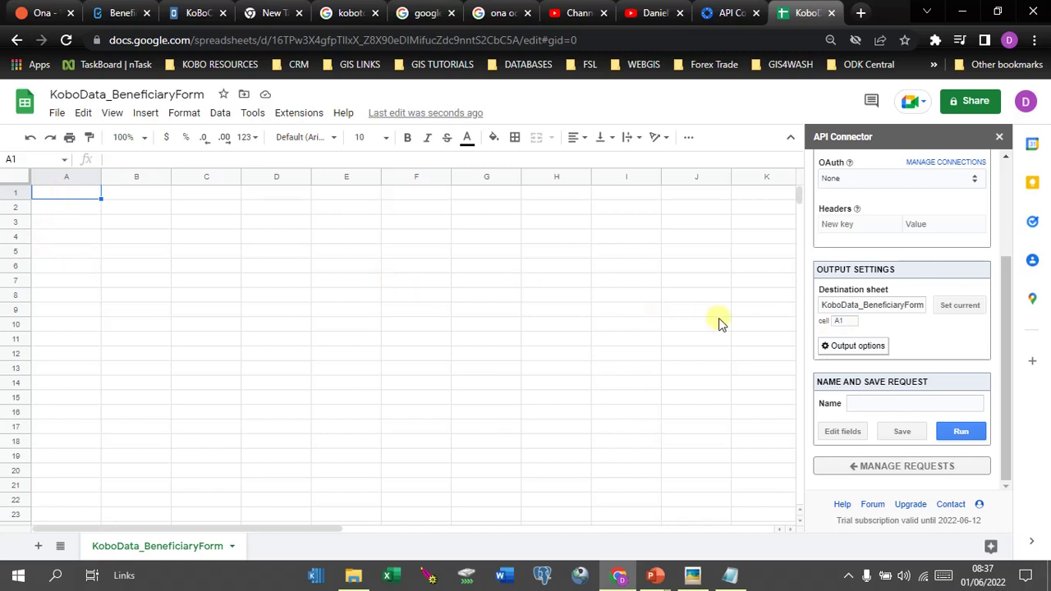
left_click(873, 404)
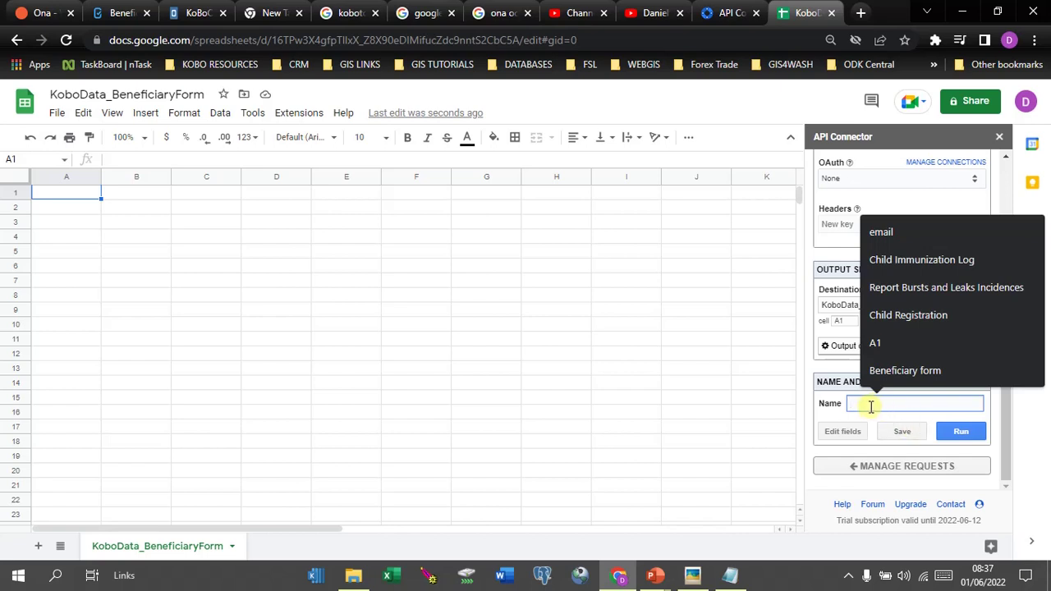
key("Return")
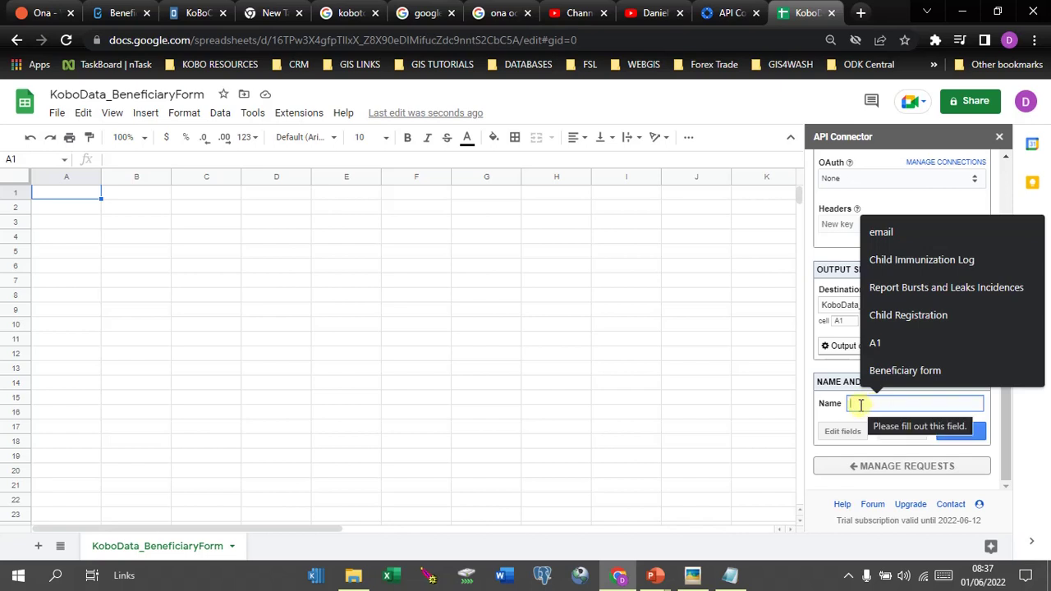
type("KoboData_BeneficiaryForm")
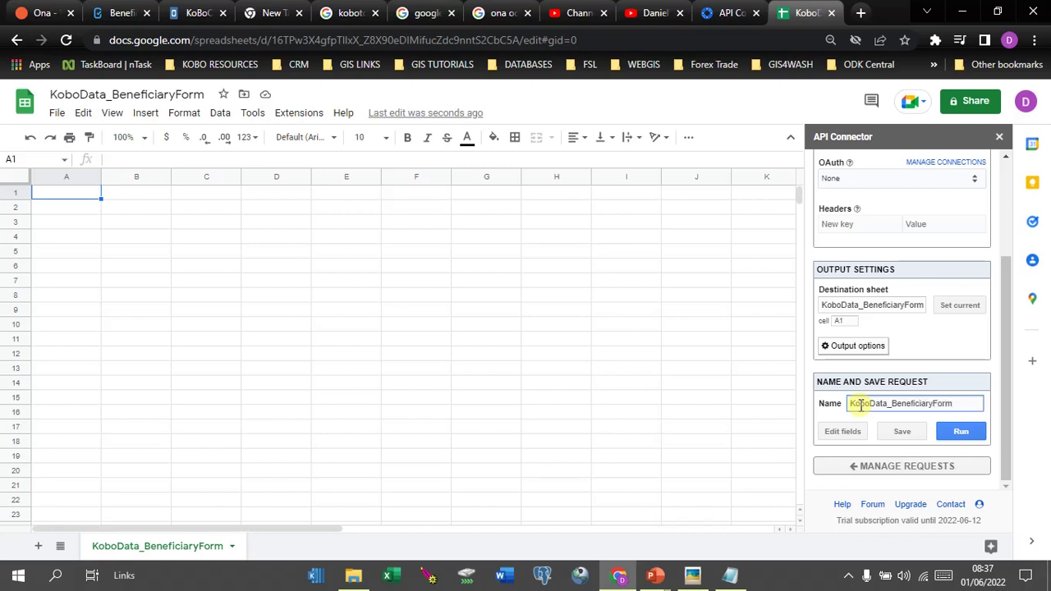
Save the KoboData_BeneficiaryForm request and run it to import the form data
left_click(959, 434)
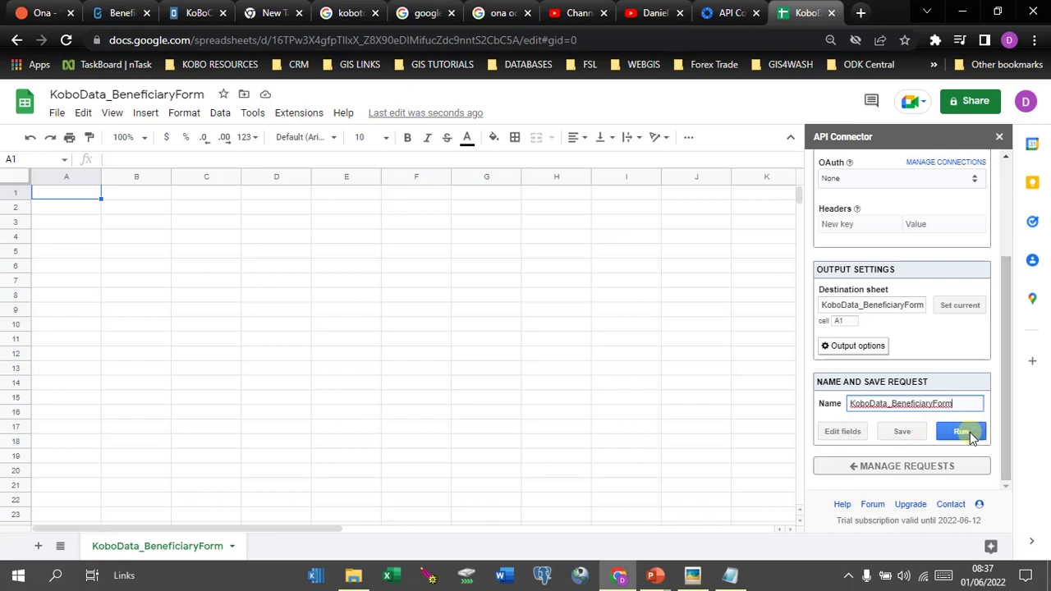
left_click(900, 432)
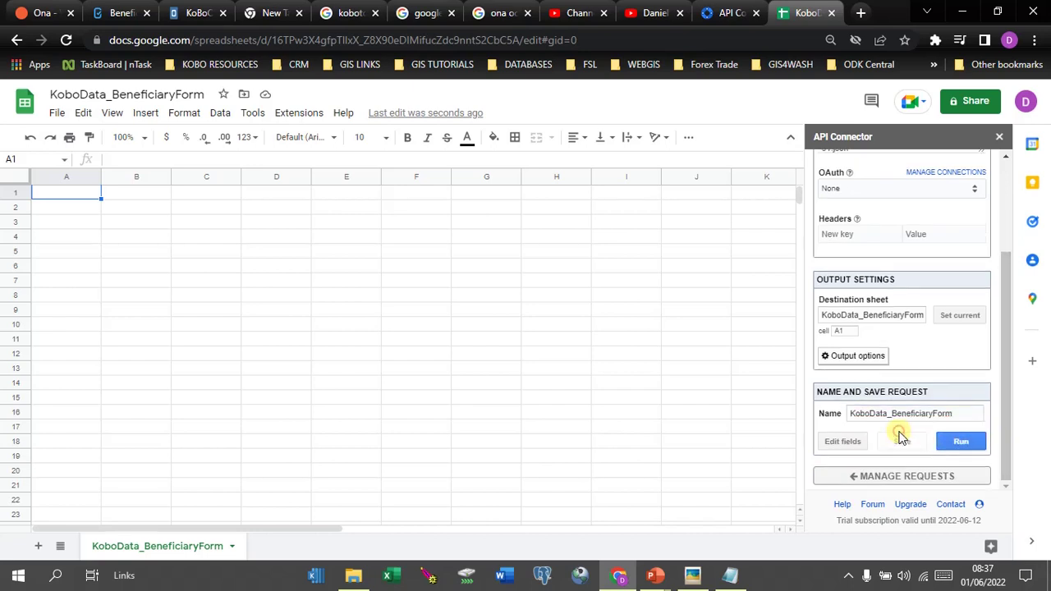
left_click(954, 441)
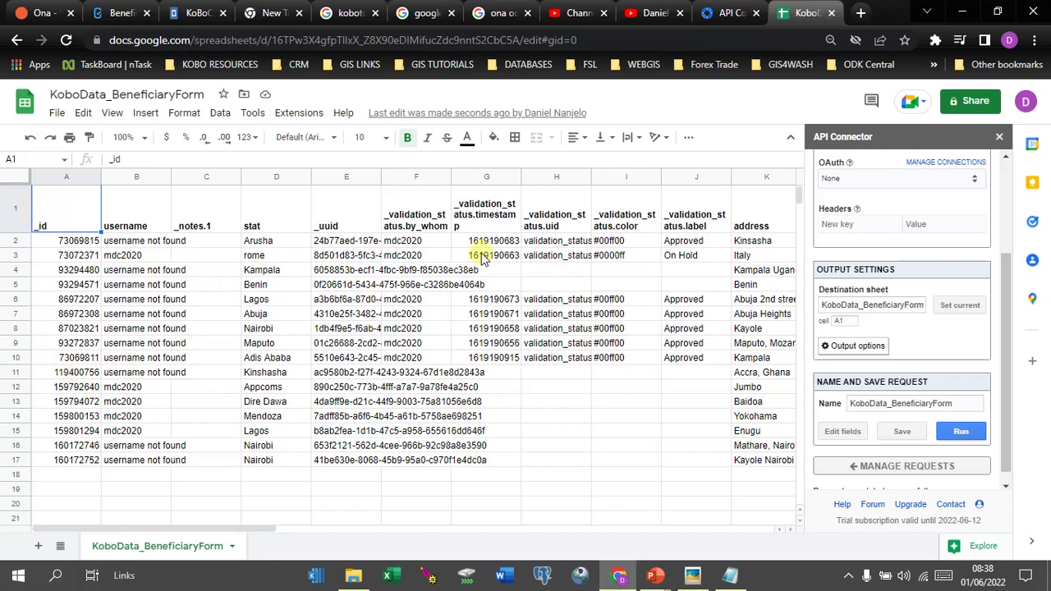
Close API Connector and examine the imported form data across to the last columns
left_click(999, 137)
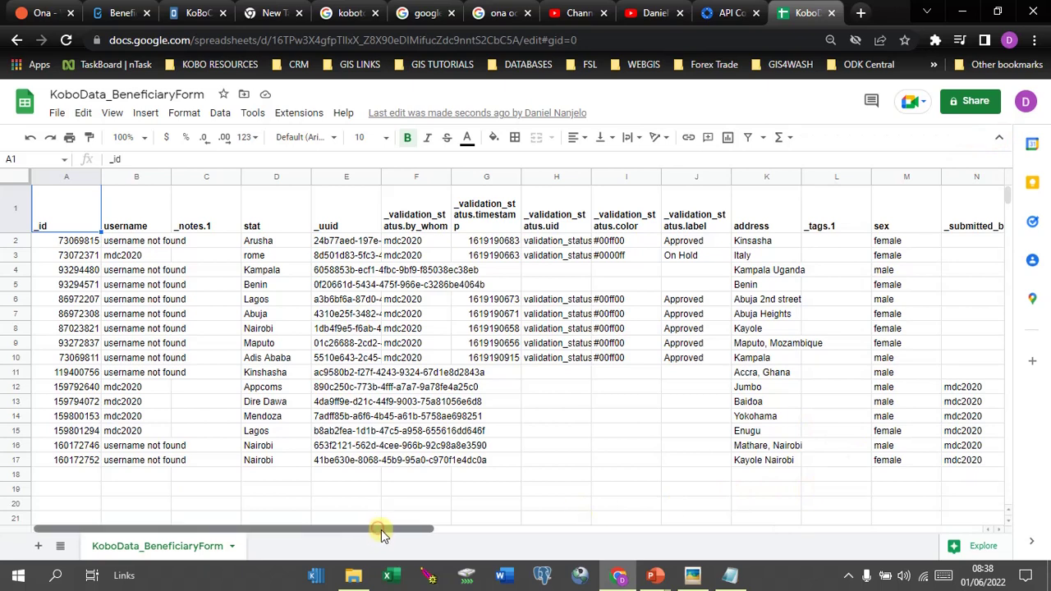
left_click_drag(382, 531, 450, 543)
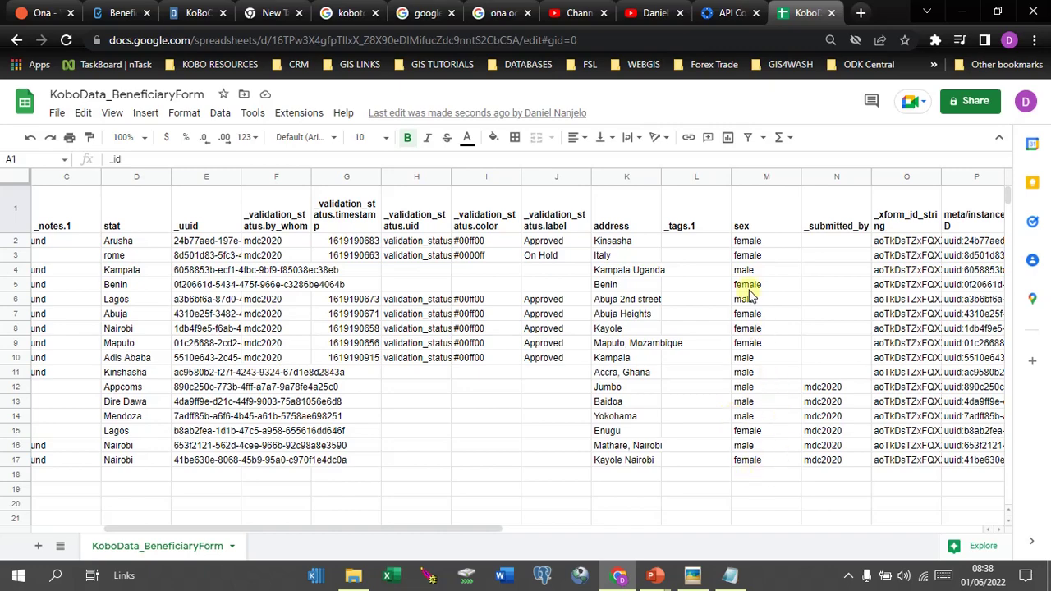
left_click_drag(482, 532, 972, 513)
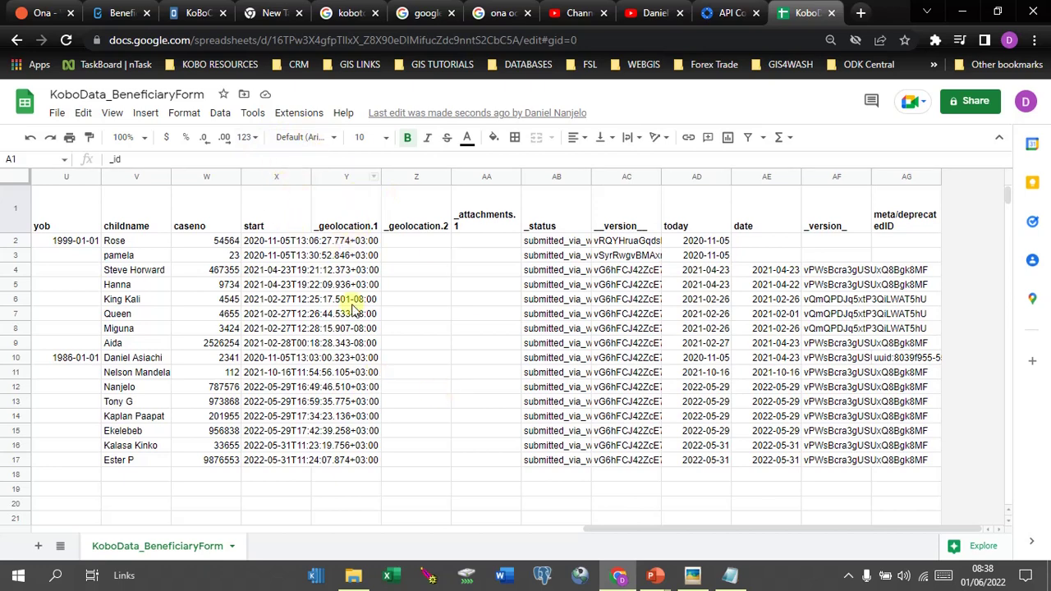
Refresh all of the spreadsheet's API Connector requests
left_click(303, 112)
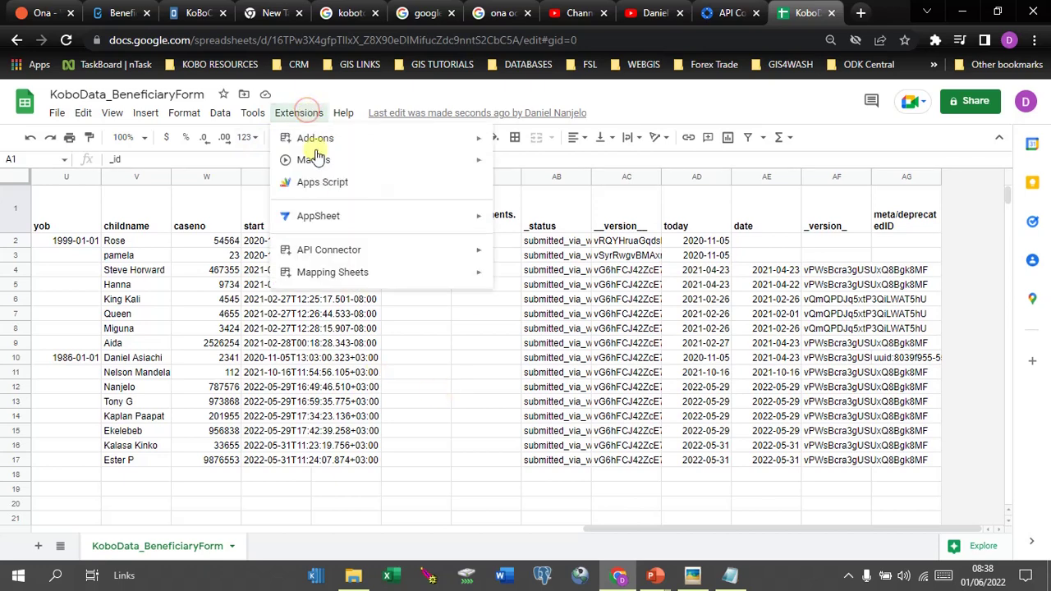
mouse_move(460, 250)
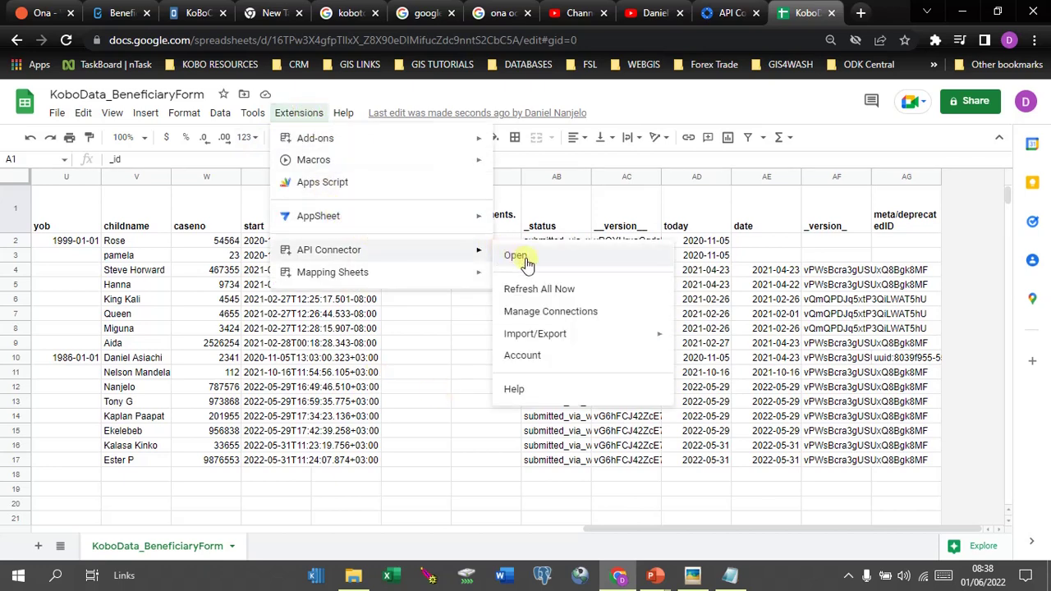
left_click(555, 290)
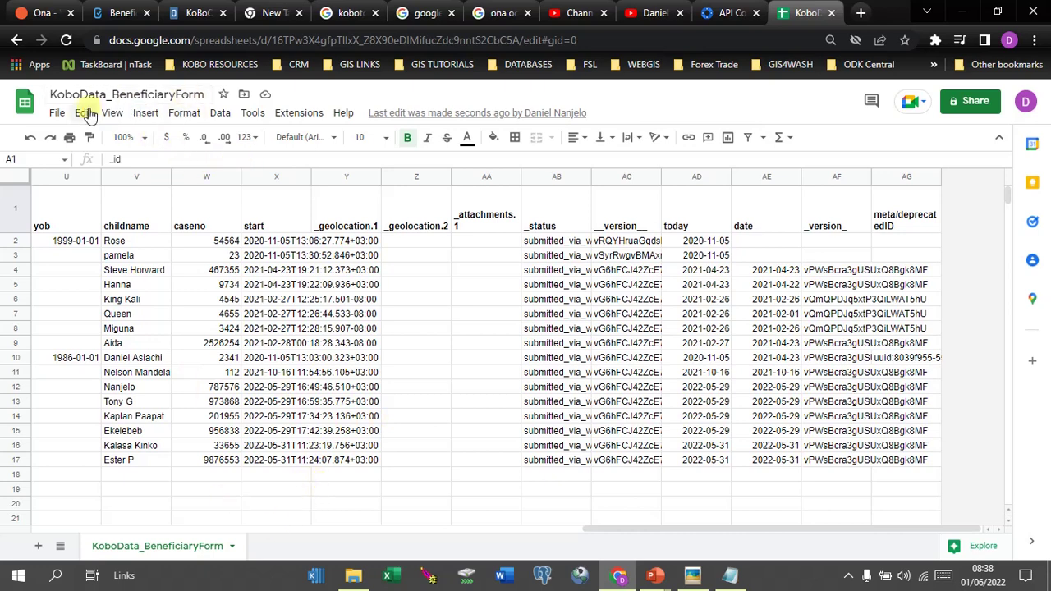
left_click(56, 113)
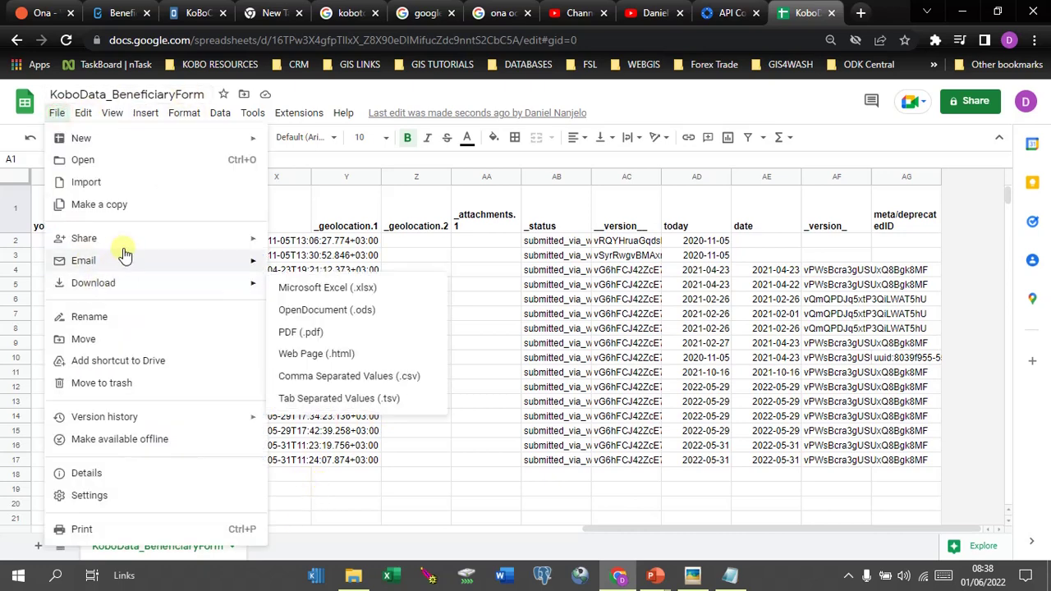
mouse_move(201, 240)
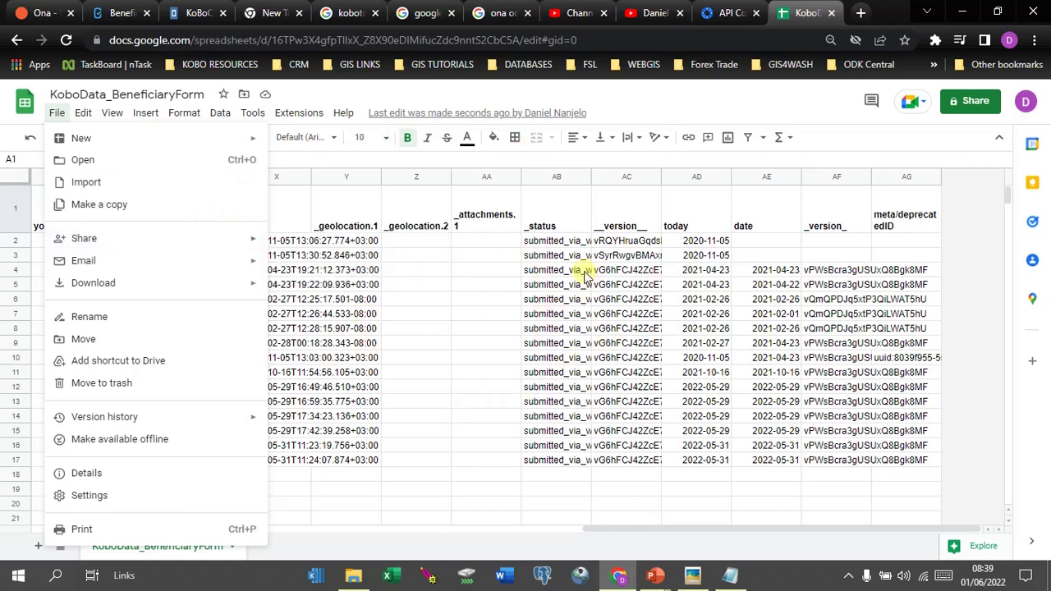
left_click(283, 551)
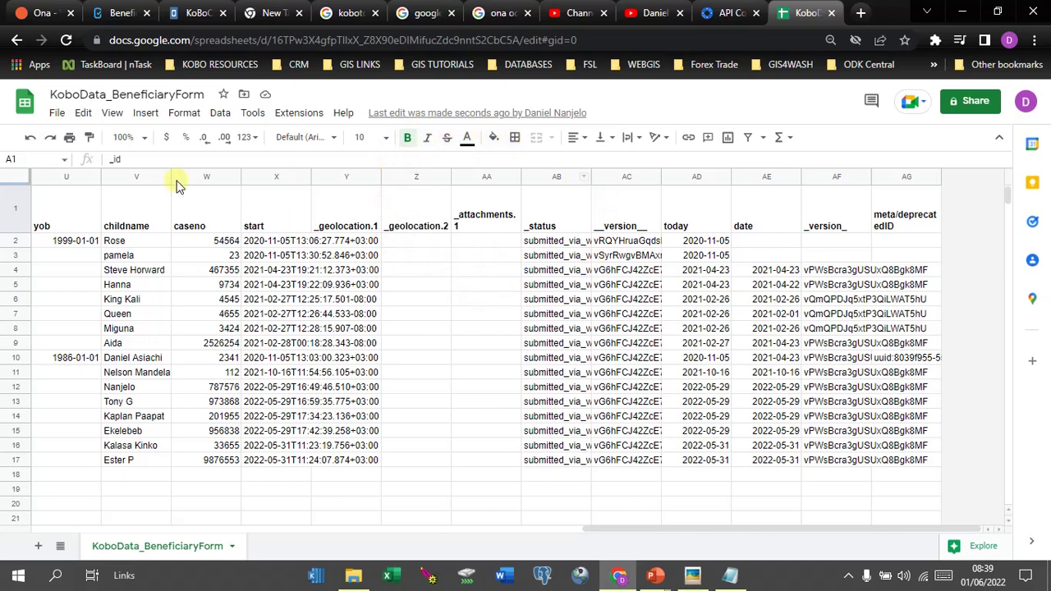
left_click(57, 113)
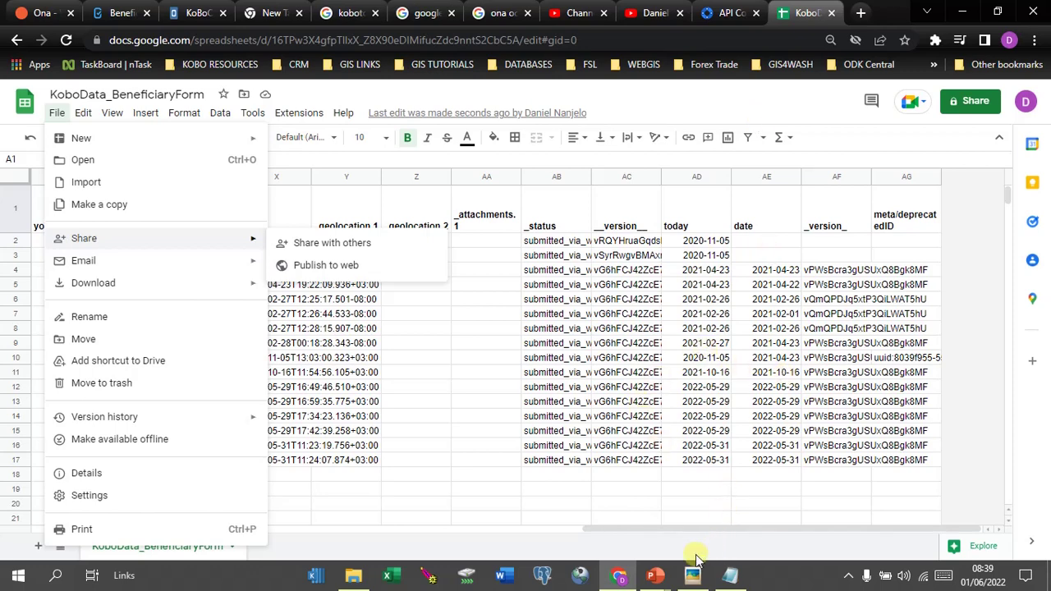
mouse_move(684, 566)
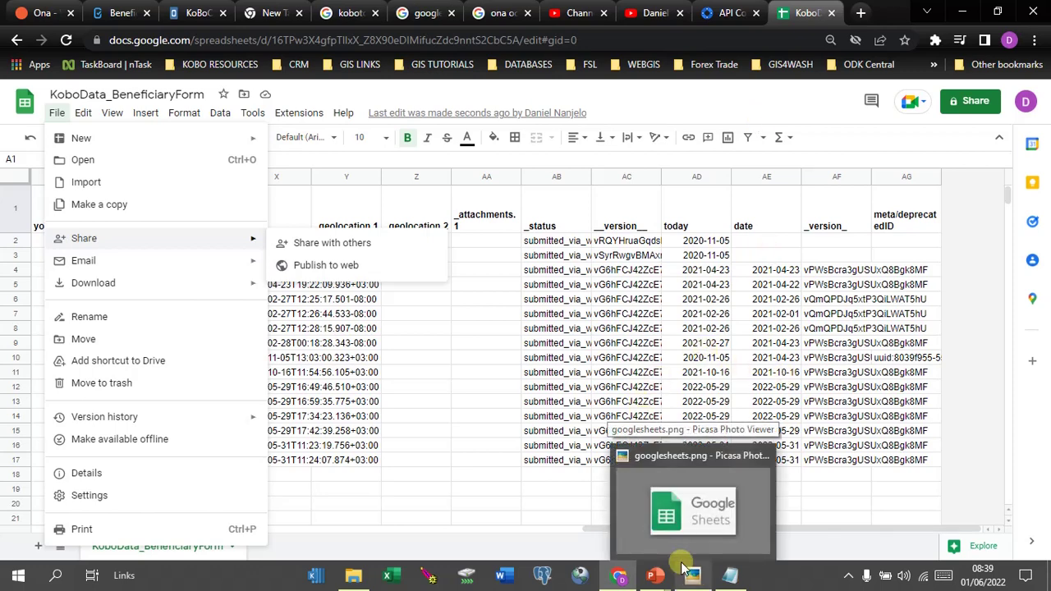